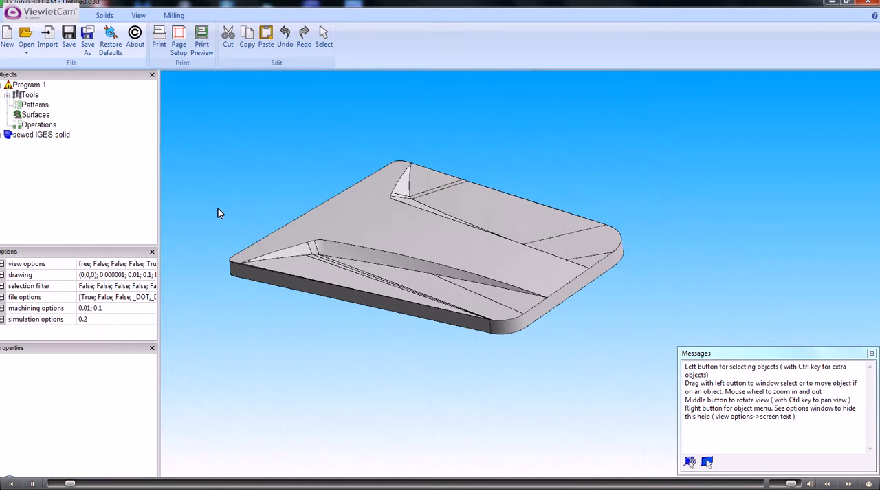
# - Set the part's machining origin at X min, Y min and Z max
pyautogui.click(174, 15)
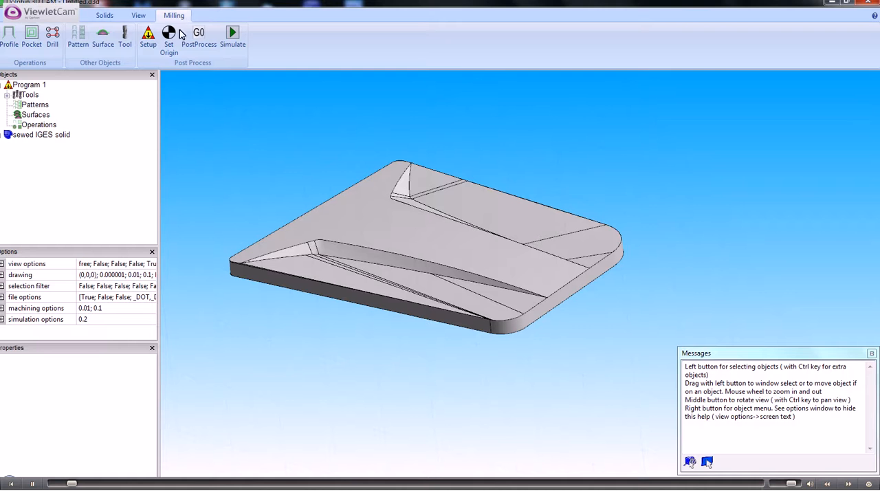
pyautogui.click(171, 42)
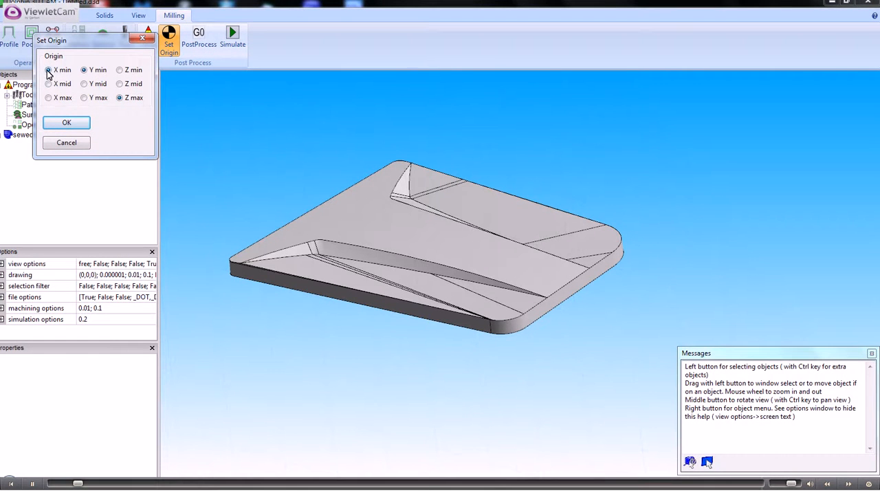
pyautogui.click(69, 124)
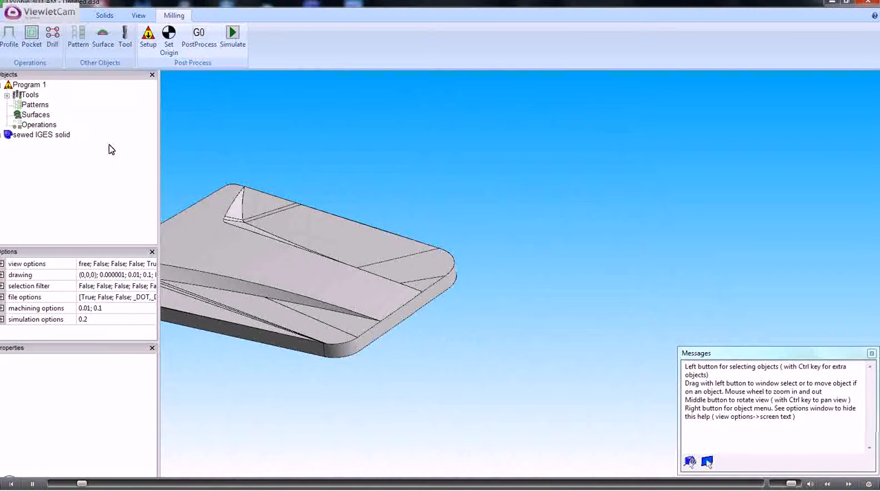
# - Make a sketch from the large flat underside face of the plate
pyautogui.keyDown('ctrl'); pyautogui.moveTo(248, 266); pyautogui.dragTo(483, 255, button='middle'); pyautogui.keyUp('ctrl')
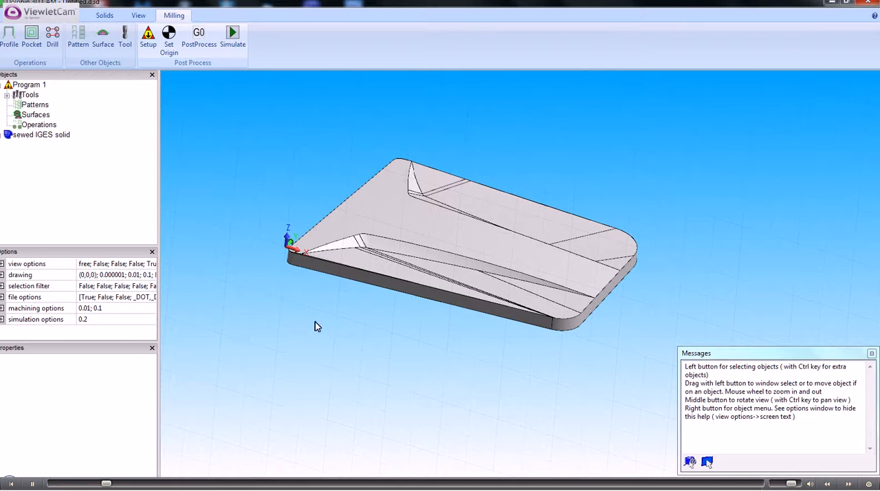
pyautogui.moveTo(315, 327); pyautogui.dragTo(347, 239, button='middle')
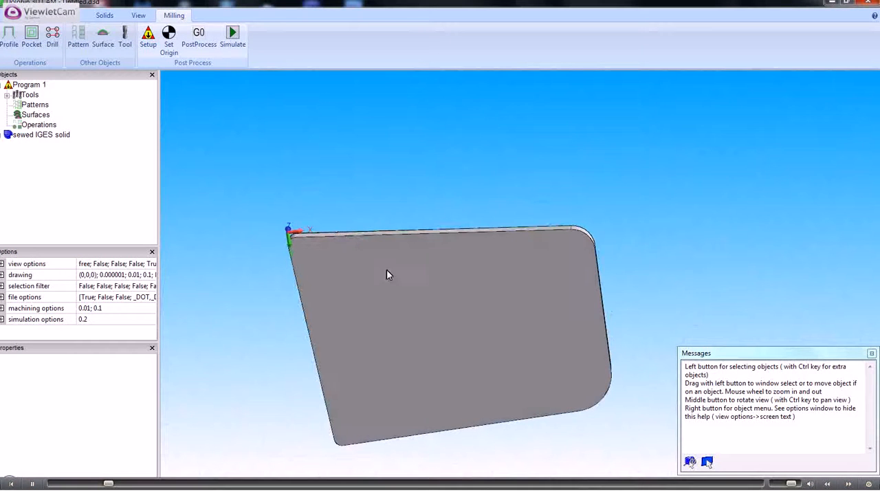
pyautogui.rightClick(397, 190)
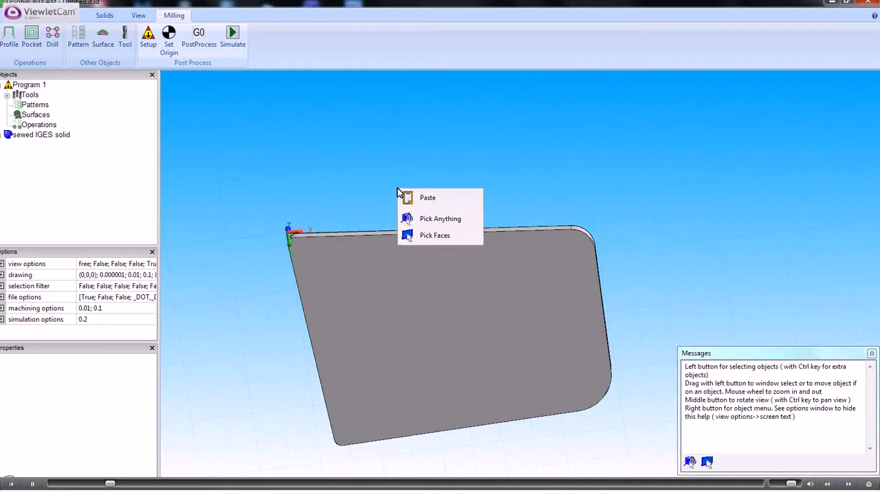
pyautogui.click(437, 236)
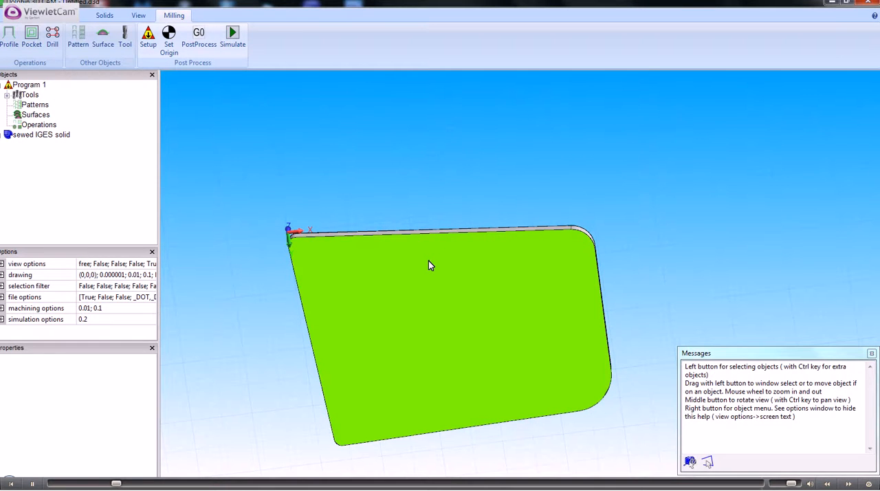
pyautogui.rightClick(428, 266)
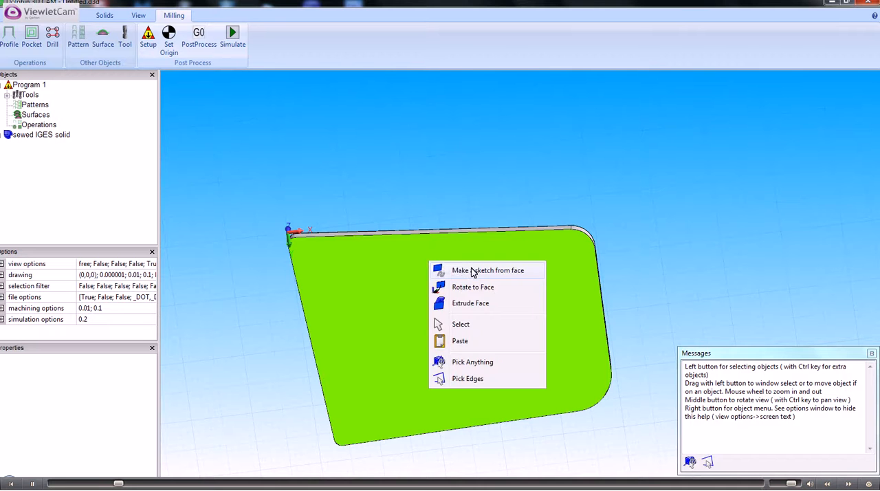
pyautogui.click(472, 271)
# - Examine the new sketch's outline on the plate and the properties of the 20mm End Mill
pyautogui.moveTo(383, 210)
pyautogui.mouseDown(button='middle')
pyautogui.moveTo(363, 204)
pyautogui.moveTo(329, 241)
pyautogui.moveTo(334, 281)
pyautogui.moveTo(177, 206)
pyautogui.mouseUp(button='middle')
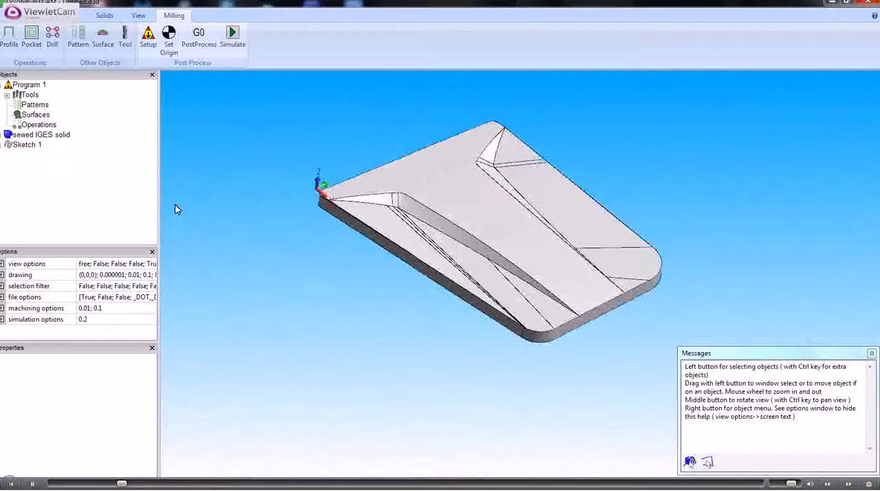
pyautogui.click(34, 148)
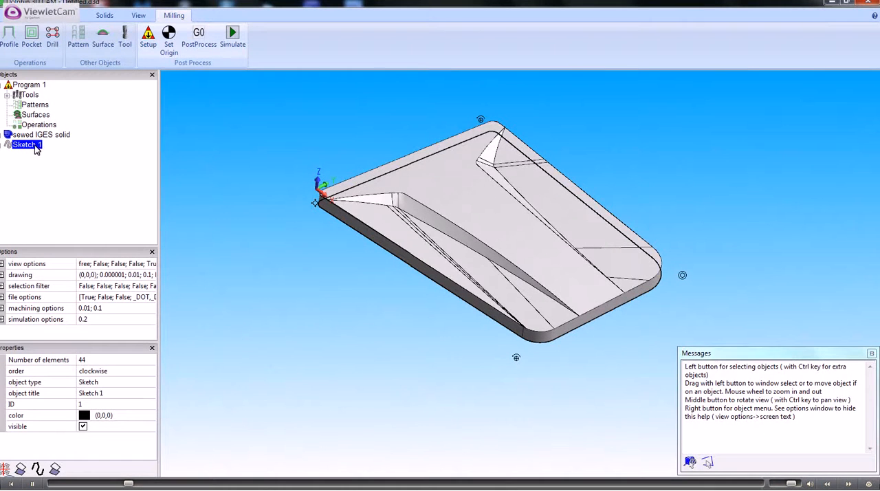
pyautogui.click(7, 95)
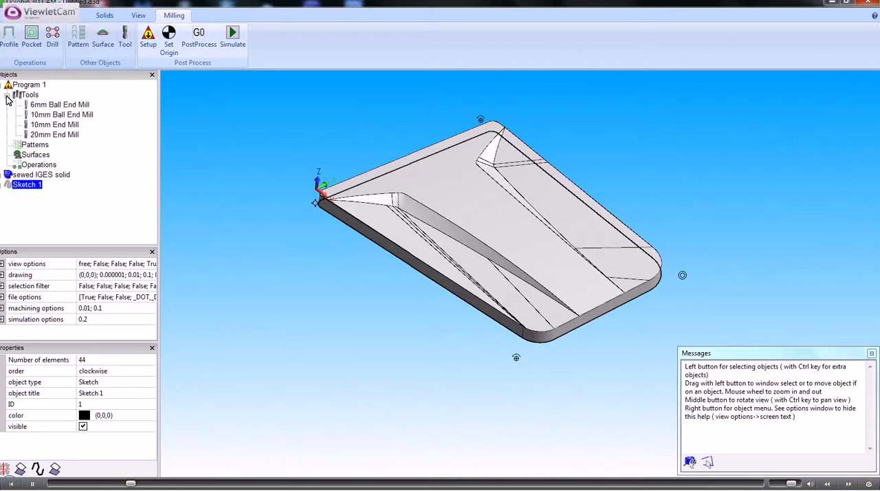
pyautogui.click(54, 135)
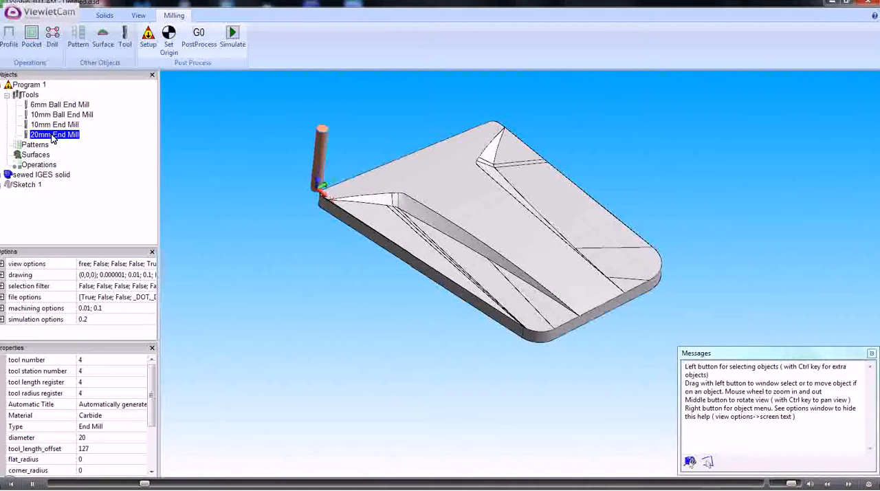
# - Create a machining surface from the solid with a tolerance of 0.1 and a material allowance of 0
pyautogui.click(81, 17)
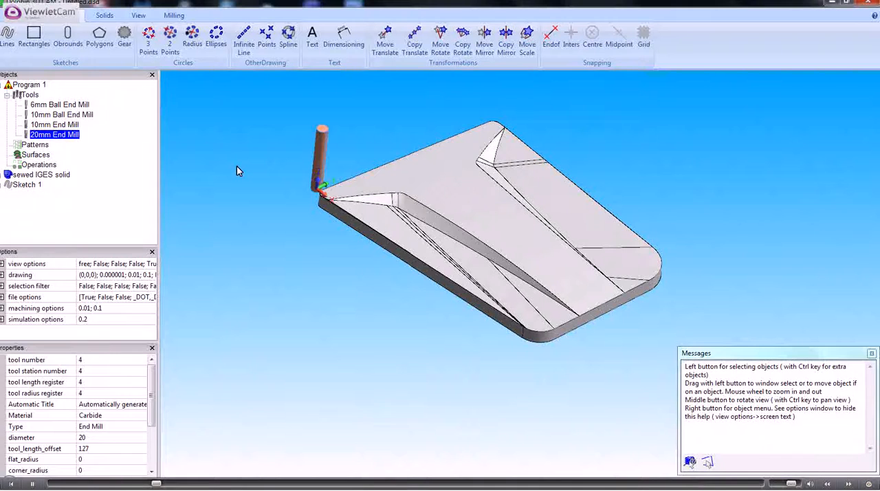
pyautogui.click(26, 185)
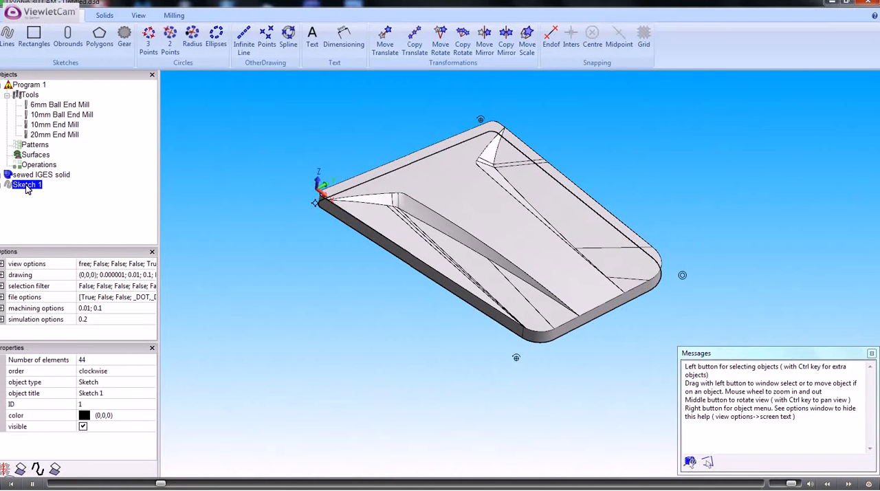
pyautogui.click(174, 15)
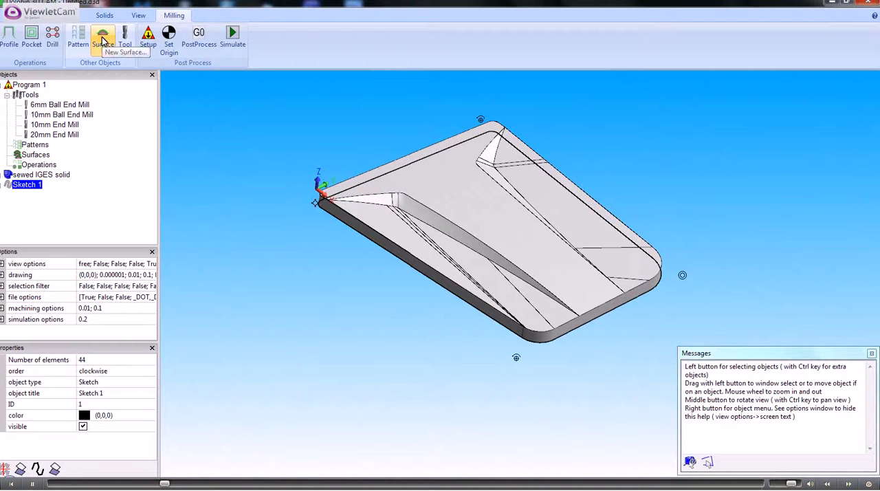
pyautogui.click(102, 40)
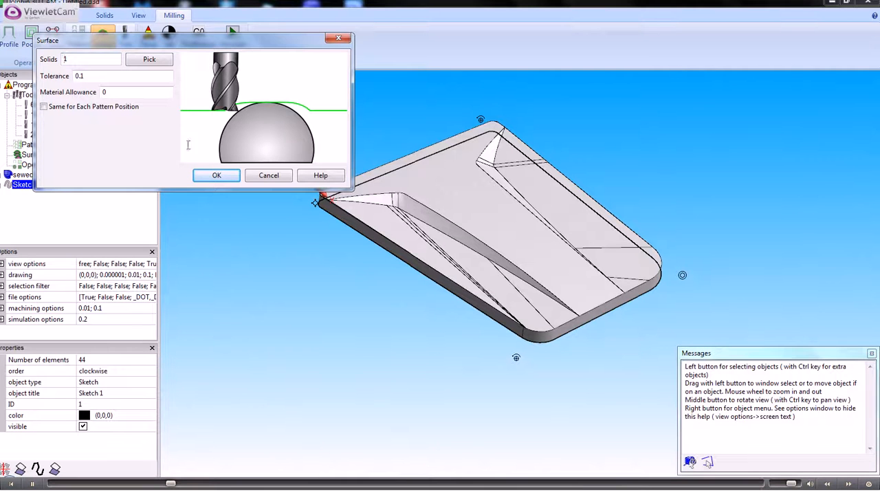
pyautogui.click(214, 176)
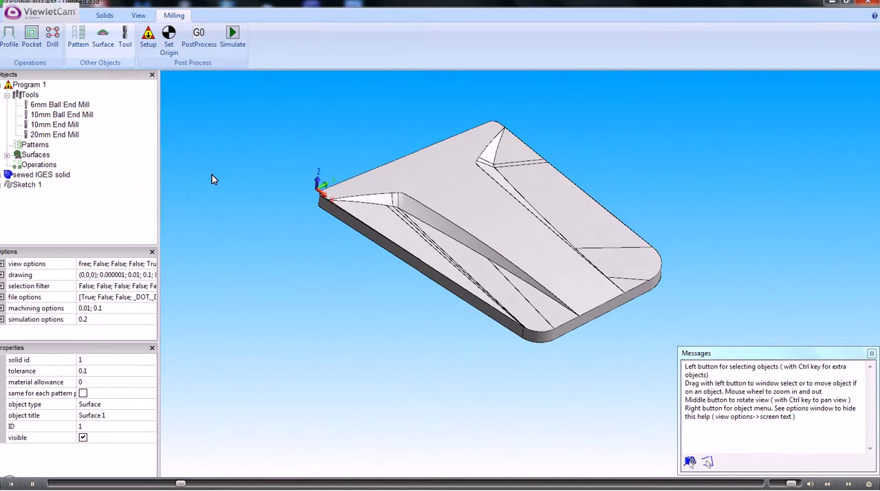
# - Start a new pocket operation on Sketch 1 with a step over of 10 and a material allowance of -10
pyautogui.click(28, 185)
pyautogui.rightClick(29, 185)
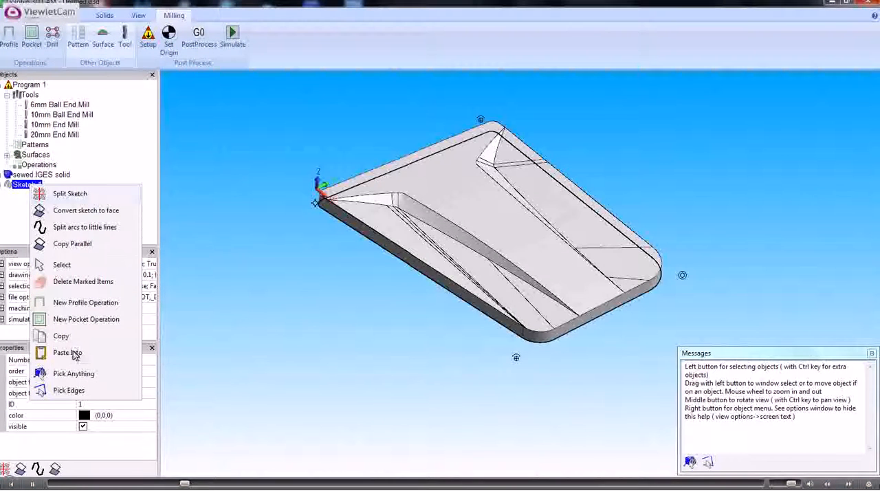
pyautogui.click(76, 319)
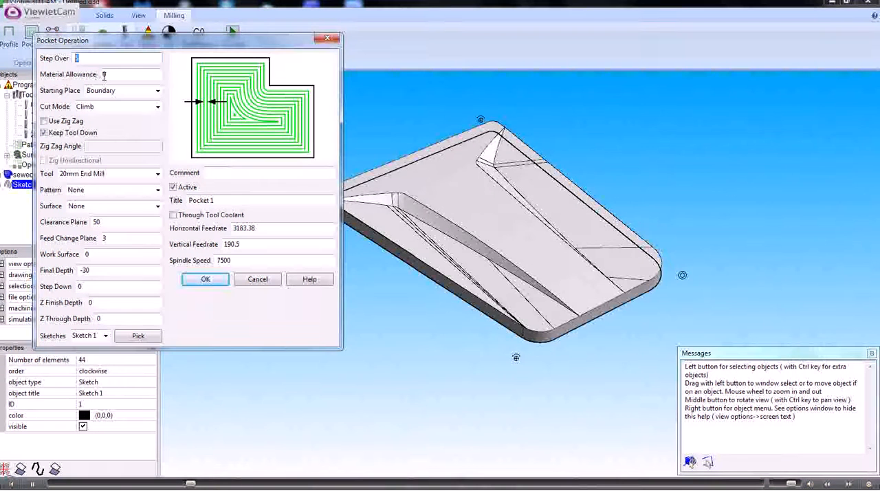
pyautogui.write('10')
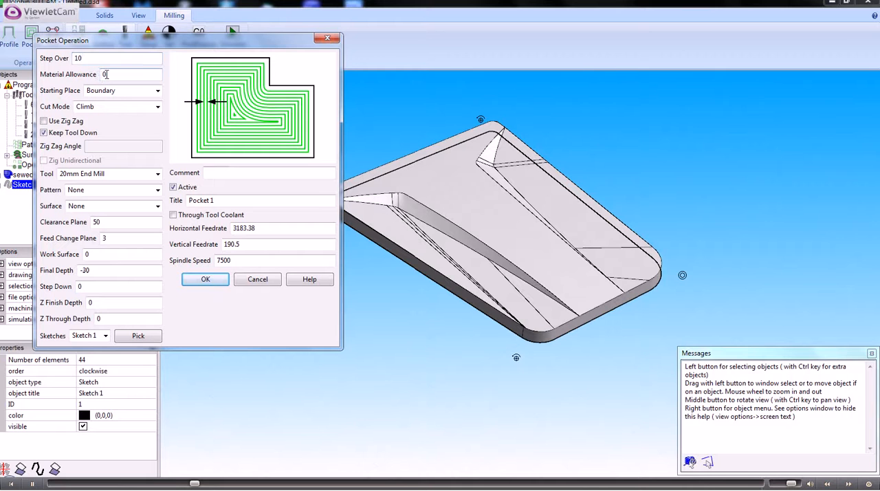
pyautogui.click(108, 74)
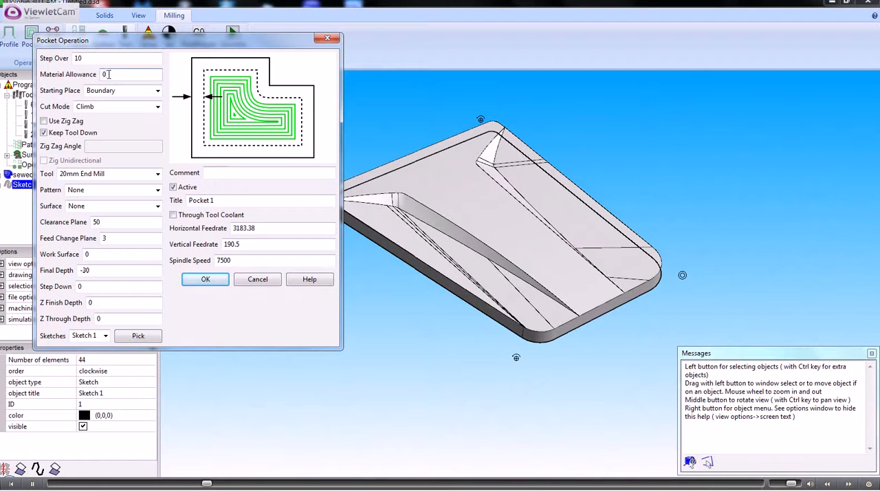
pyautogui.doubleClick(108, 74)
pyautogui.write('-10')
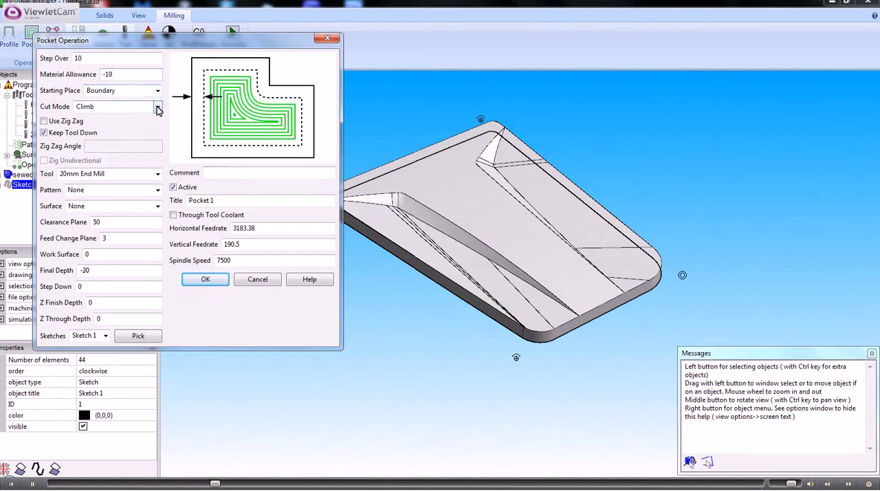
# - Assign Surface 1 to the pocket operation, leaving the zig zag option off
pyautogui.click(44, 122)
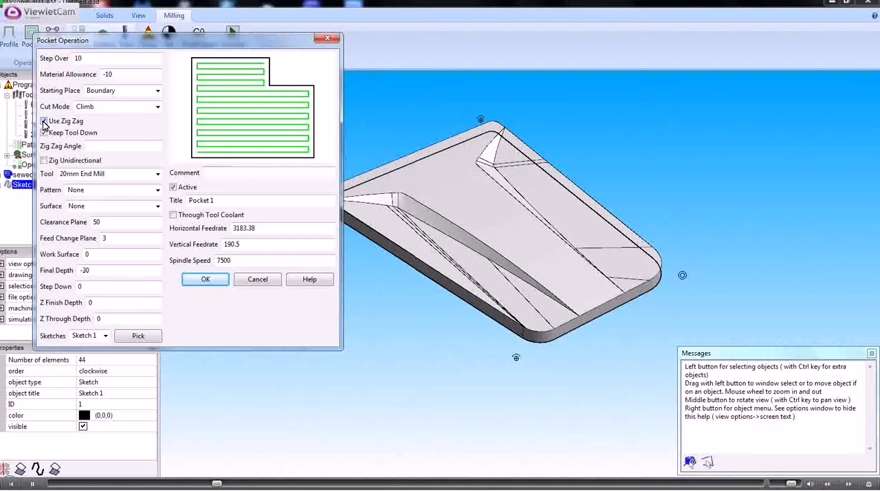
pyautogui.click(44, 122)
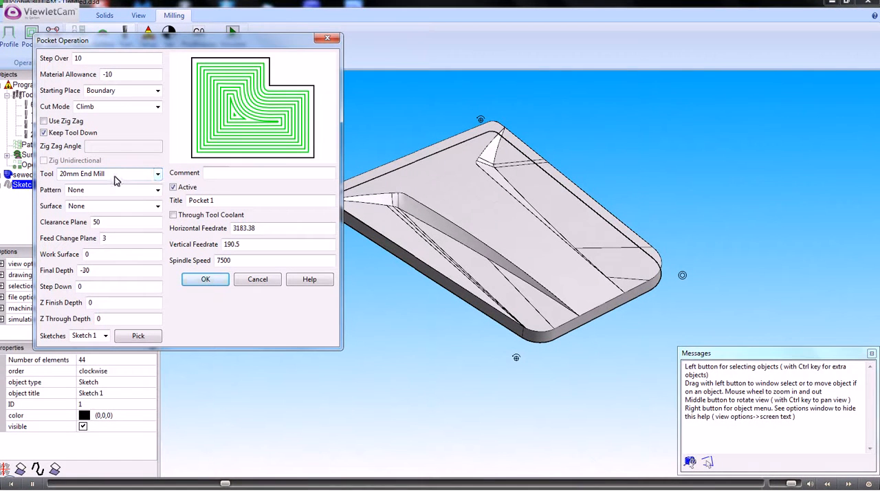
pyautogui.click(158, 206)
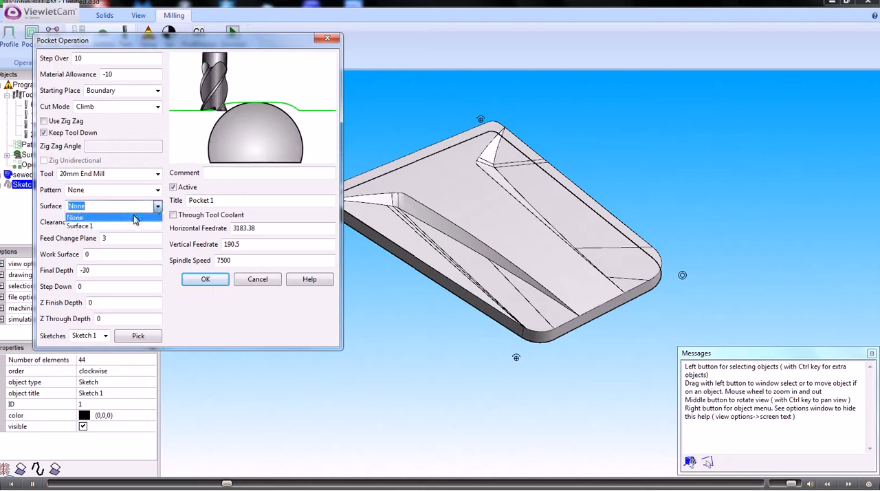
pyautogui.click(90, 227)
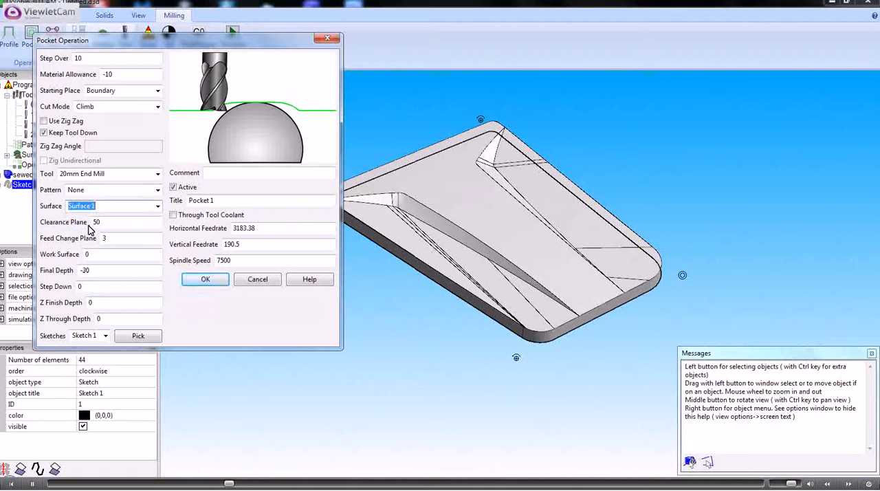
# - Generate the pocket toolpath with clearance plane 50, feed change plane 3, work surface 0, final depth -30 and step down 0
pyautogui.click(107, 222)
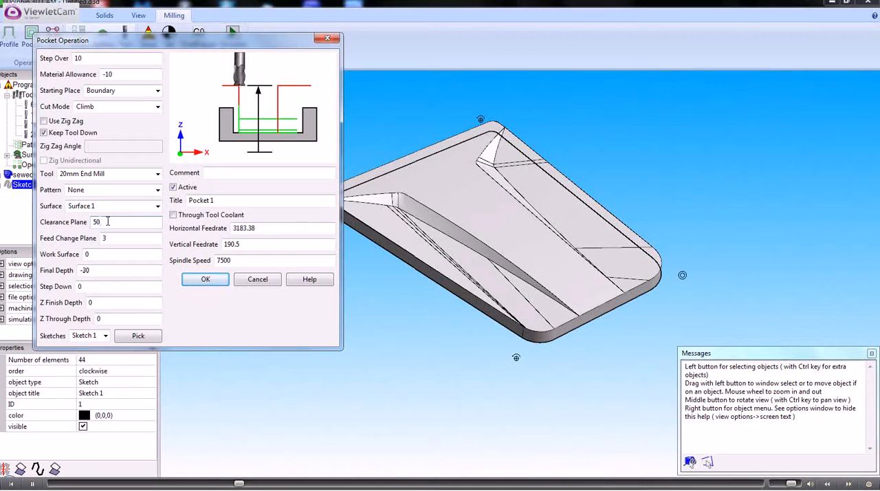
pyautogui.click(108, 238)
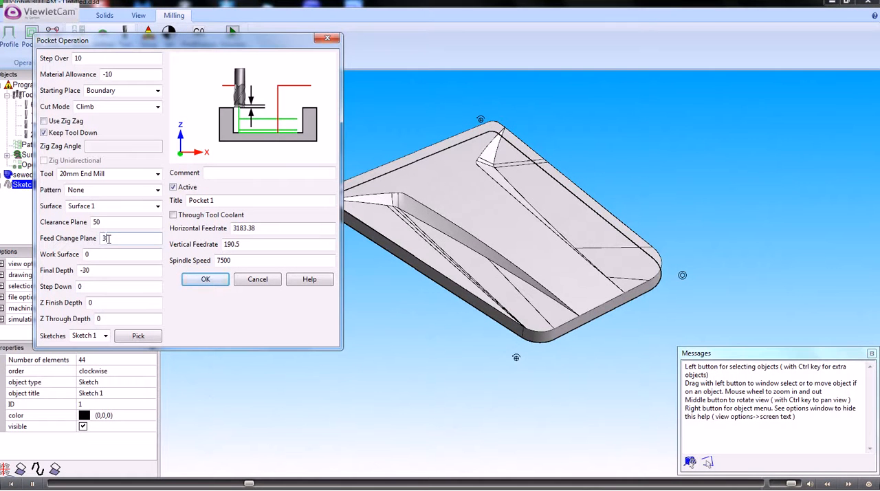
pyautogui.click(93, 254)
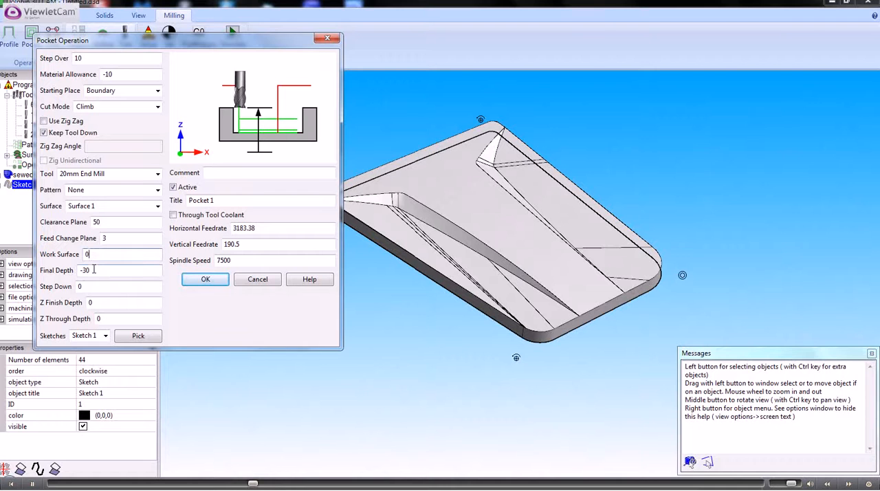
pyautogui.click(95, 270)
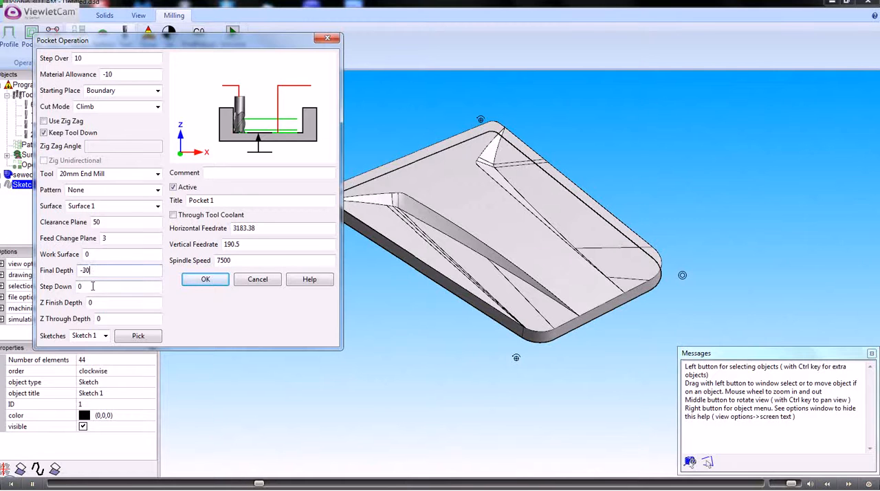
pyautogui.click(93, 287)
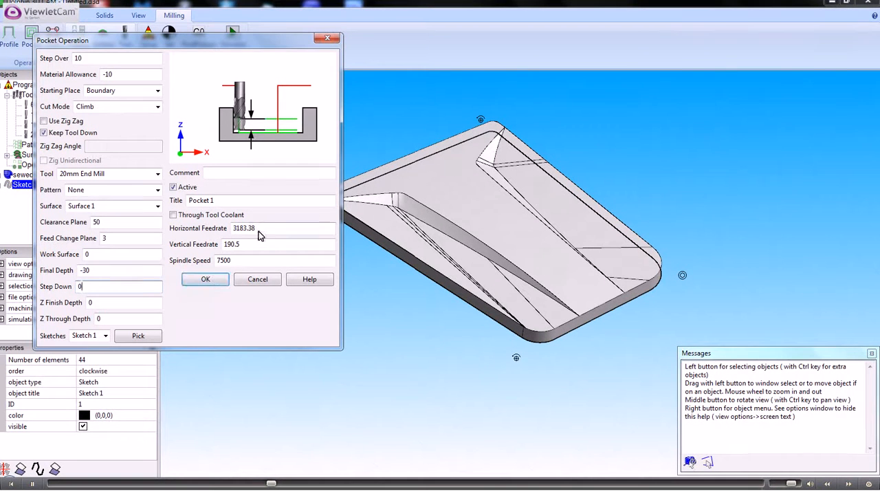
pyautogui.click(205, 282)
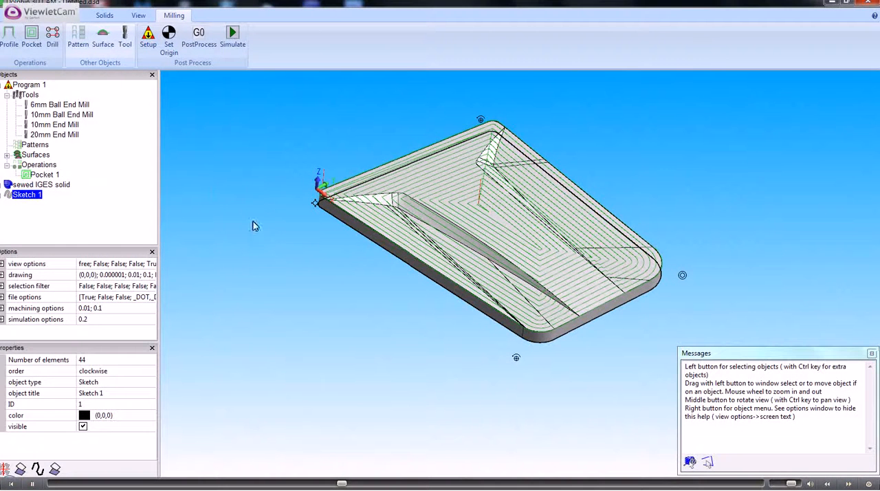
# - Examine the pocket toolpath on the plate and the operation's full list of properties
pyautogui.moveTo(294, 259)
pyautogui.mouseDown(button='middle')
pyautogui.moveTo(316, 232)
pyautogui.moveTo(300, 269)
pyautogui.moveTo(303, 262)
pyautogui.mouseUp(button='middle')
pyautogui.scroll(-1, 302, 257)
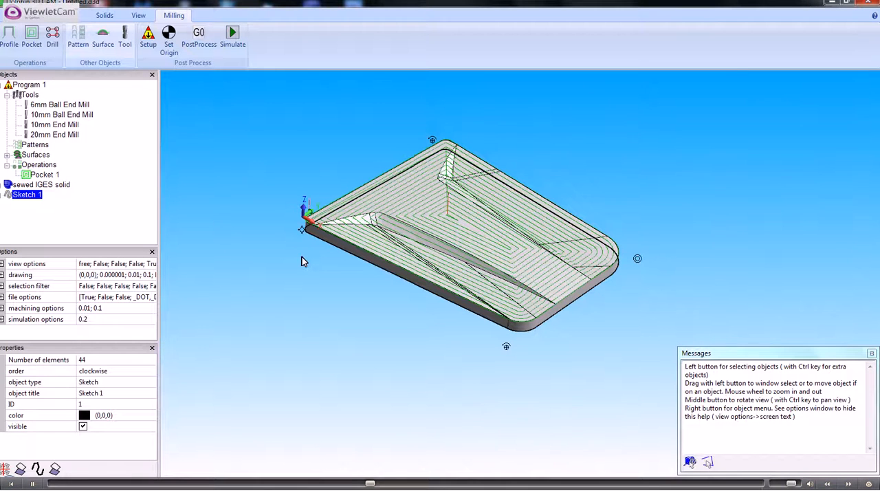
pyautogui.click(42, 176)
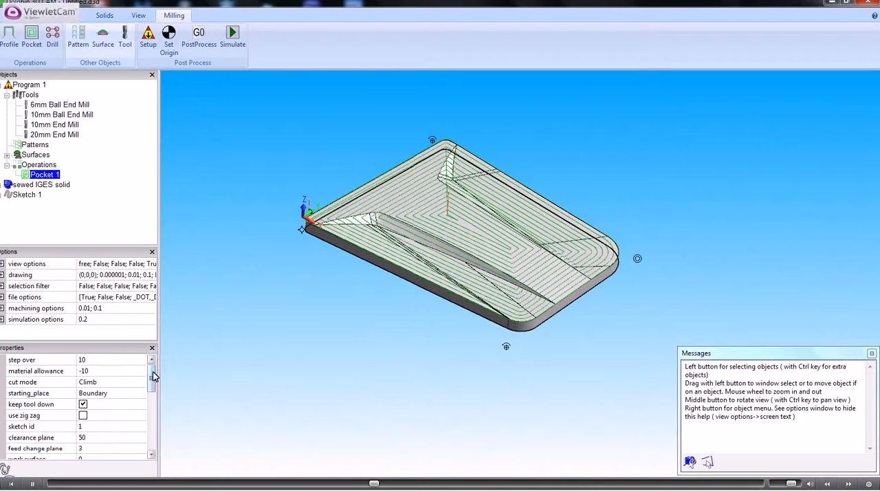
pyautogui.moveTo(154, 376); pyautogui.dragTo(154, 442)
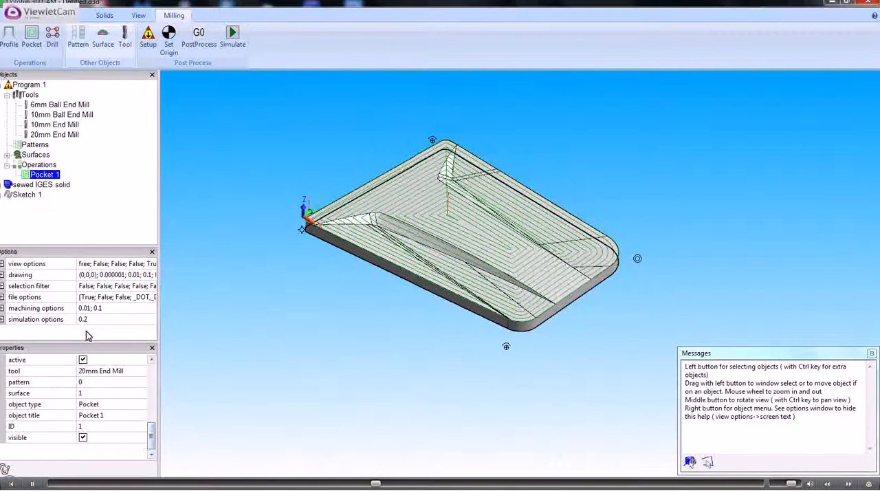
# - Deactivate the Pocket 1 operation and turn off its visibility
pyautogui.click(84, 360)
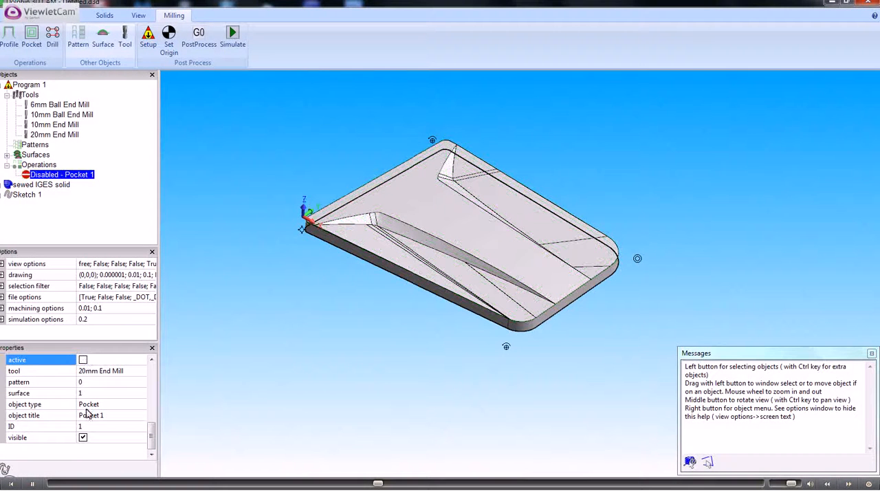
pyautogui.click(83, 438)
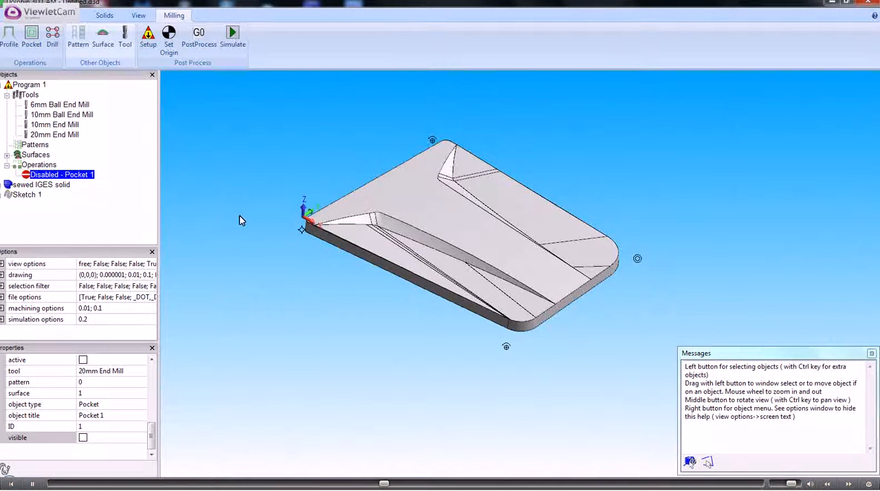
# - Make a sketch from the plate's large central top face and select the new sketch
pyautogui.rightClick(389, 196)
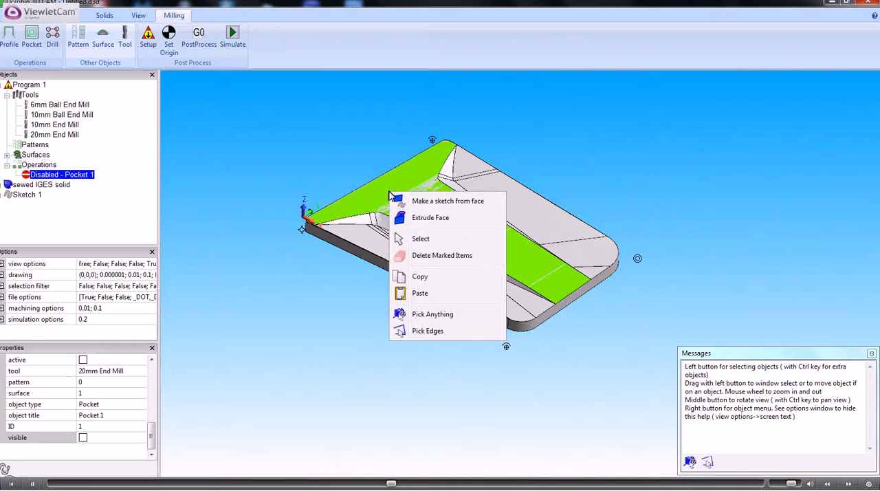
pyautogui.click(426, 202)
pyautogui.click(27, 206)
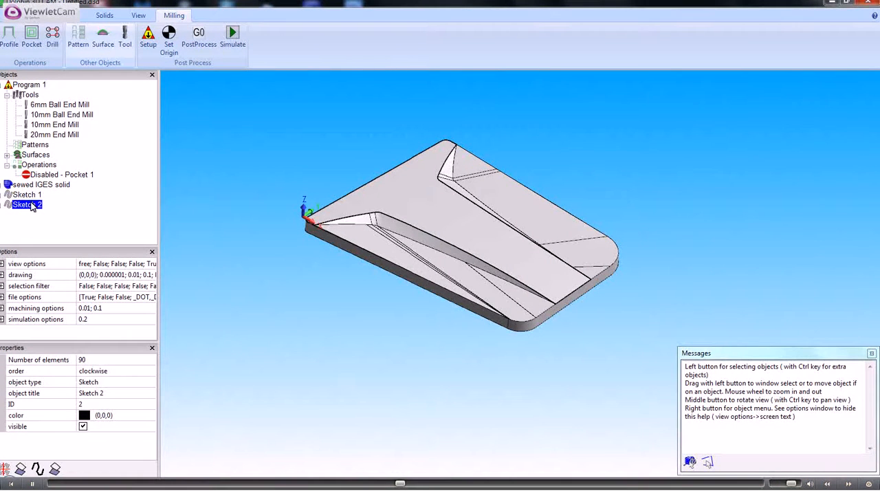
pyautogui.rightClick(32, 206)
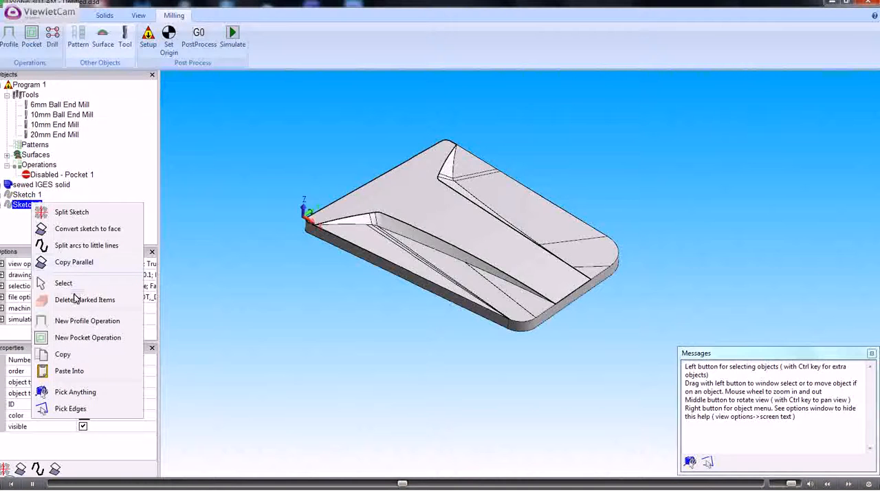
pyautogui.click(79, 337)
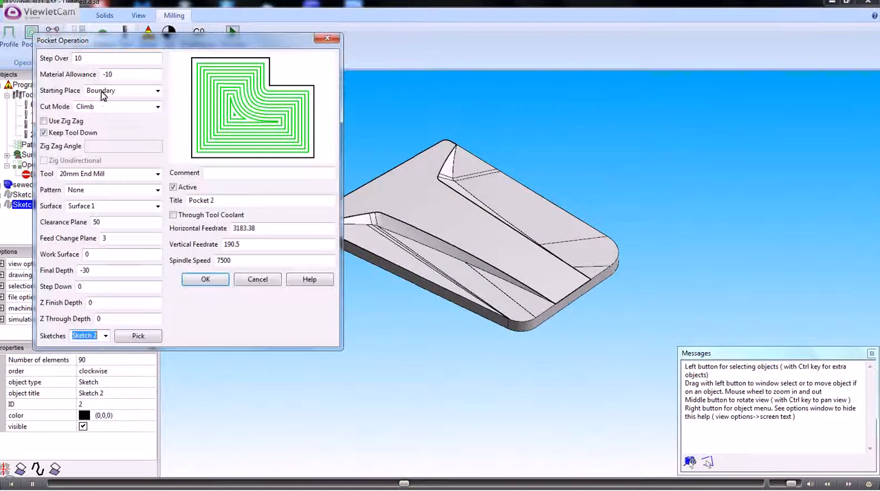
pyautogui.doubleClick(88, 59)
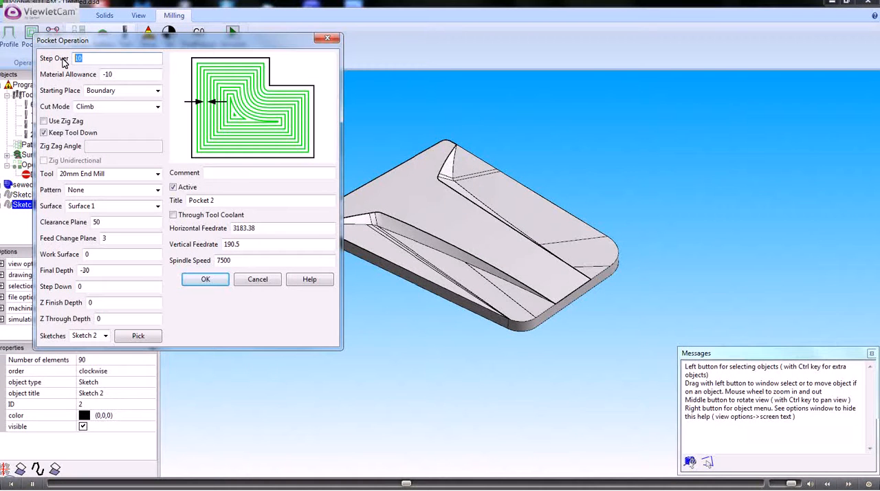
pyautogui.write('5')
pyautogui.doubleClick(105, 75)
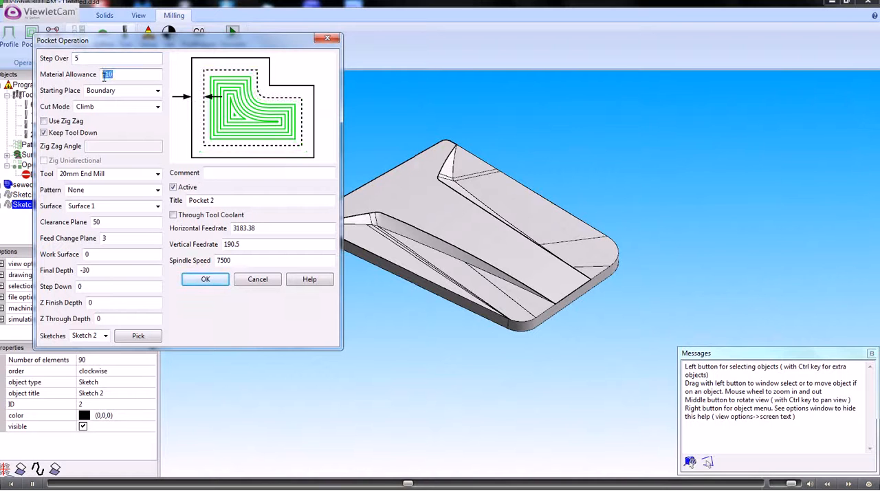
pyautogui.write('0')
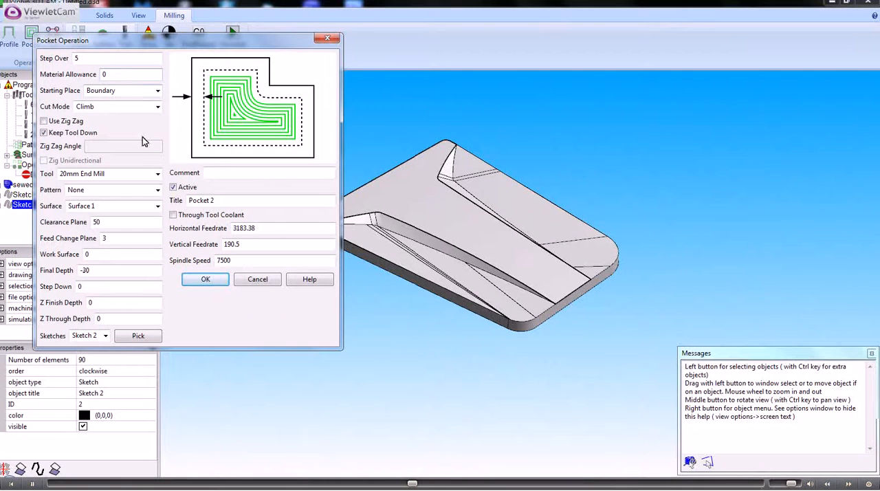
pyautogui.click(157, 173)
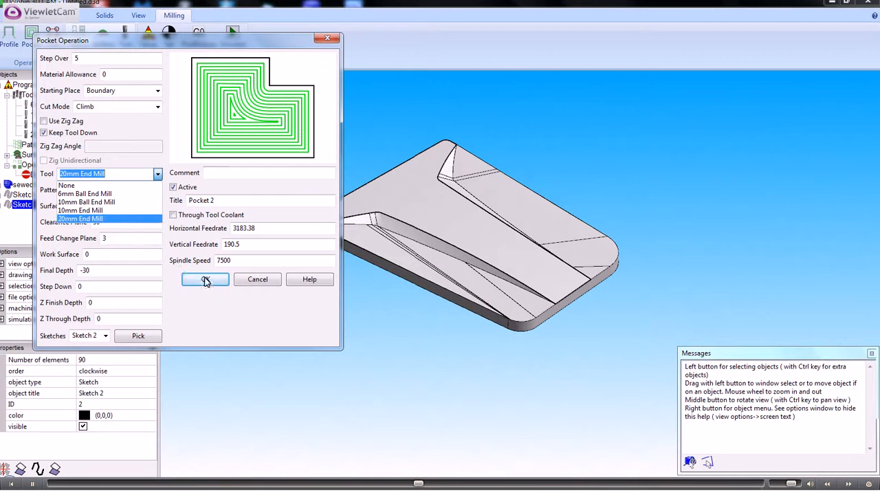
pyautogui.click(261, 281)
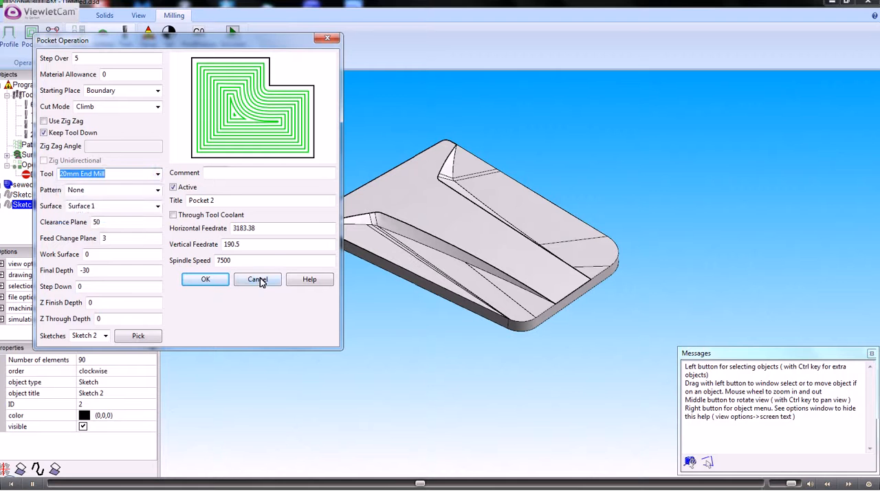
pyautogui.click(258, 280)
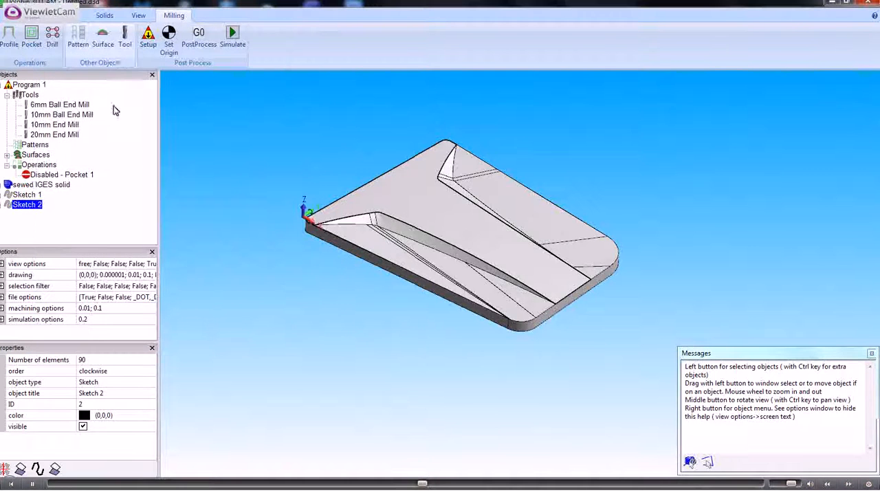
# - Define a new carbide ball end mill with a diameter of 20 as tool number 5
pyautogui.click(125, 40)
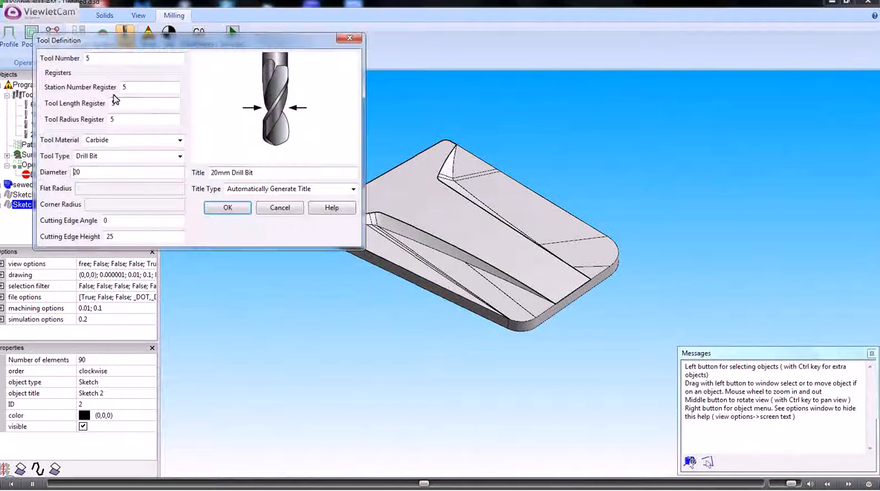
pyautogui.click(180, 156)
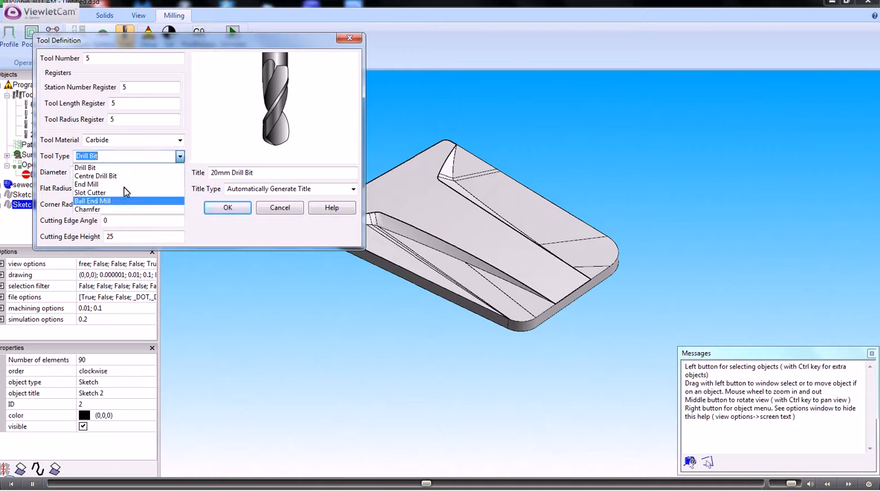
pyautogui.click(92, 202)
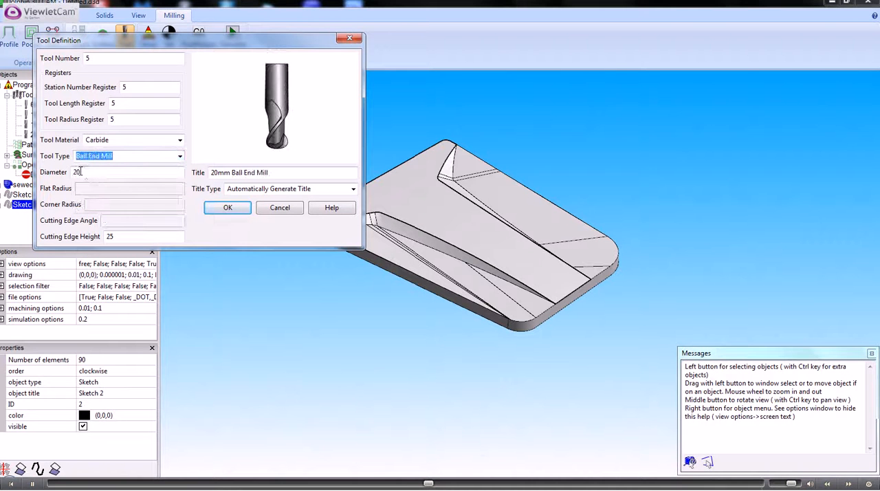
pyautogui.click(234, 209)
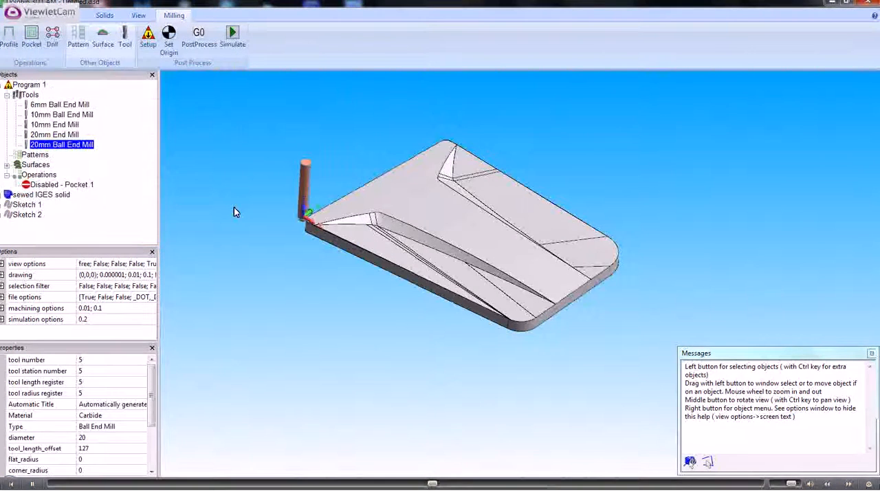
# - Start a new pocket operation on Sketch 2 with a material allowance of 0
pyautogui.click(26, 216)
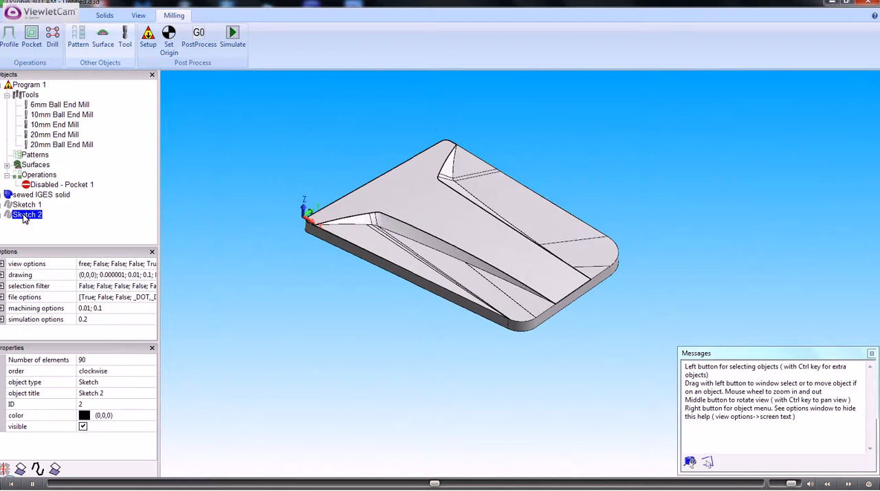
pyautogui.rightClick(26, 218)
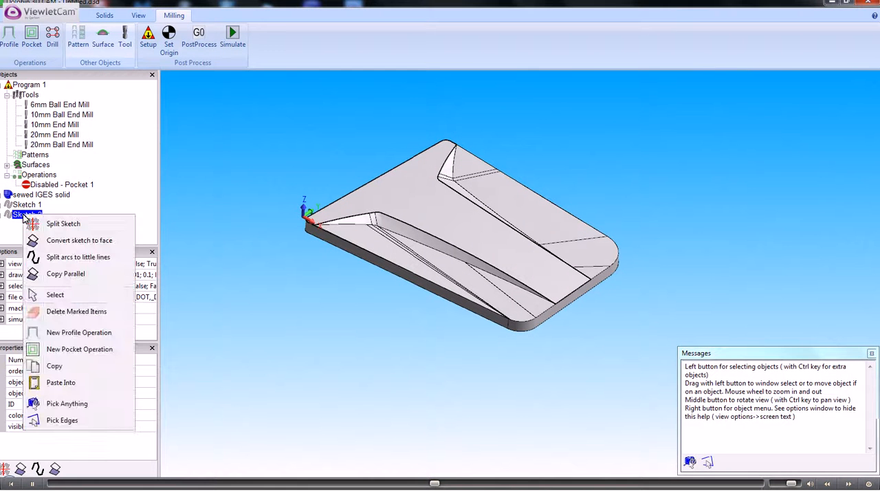
pyautogui.click(68, 354)
pyautogui.click(117, 74)
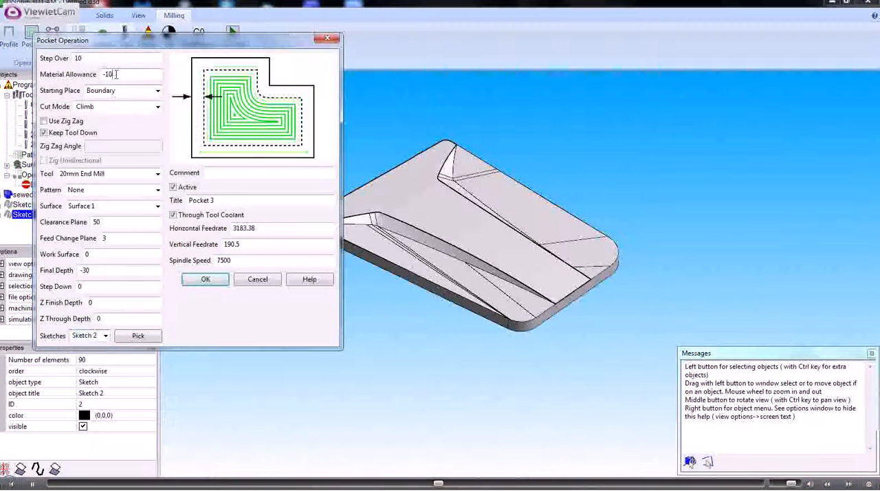
pyautogui.moveTo(117, 74); pyautogui.dragTo(99, 74)
pyautogui.write('0')
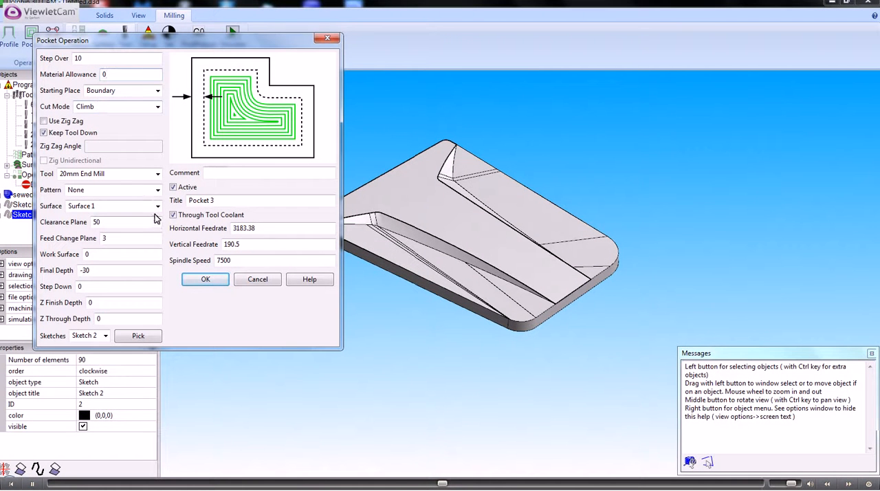
# - Assign the 20mm Ball End Mill to the pocket, keep Z finish depth 0, and generate the toolpath
pyautogui.click(158, 174)
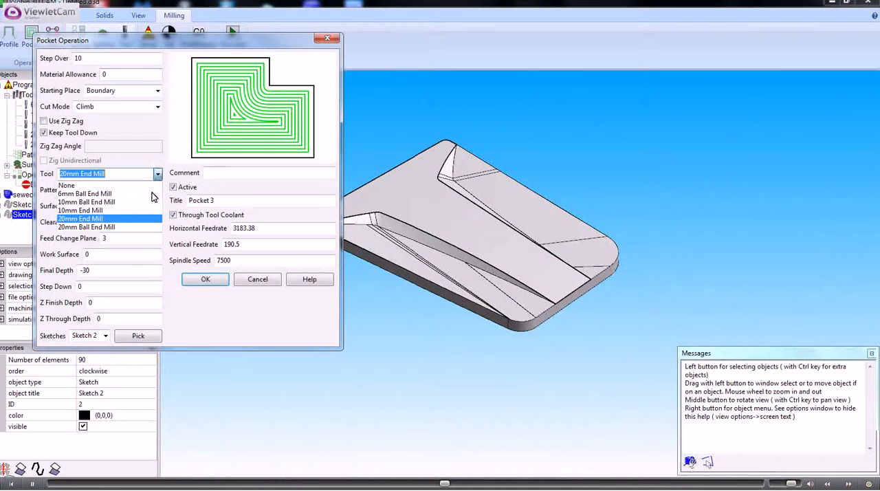
pyautogui.click(102, 227)
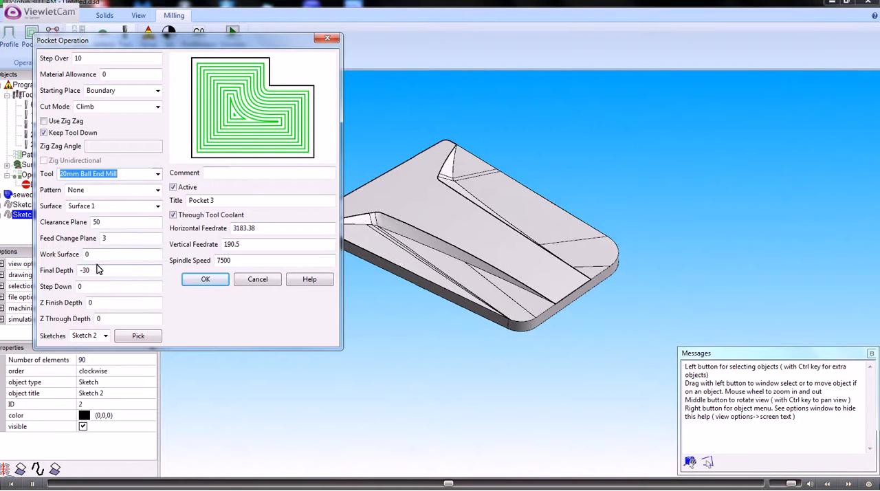
pyautogui.click(94, 302)
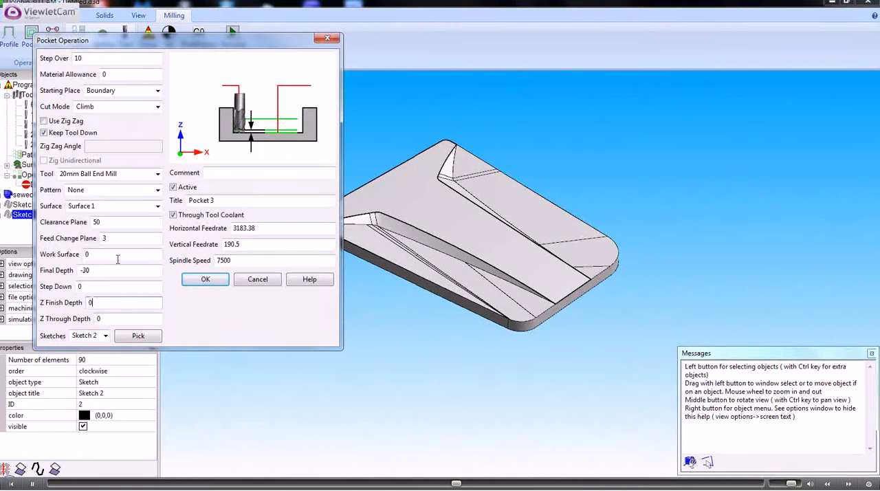
pyautogui.click(205, 280)
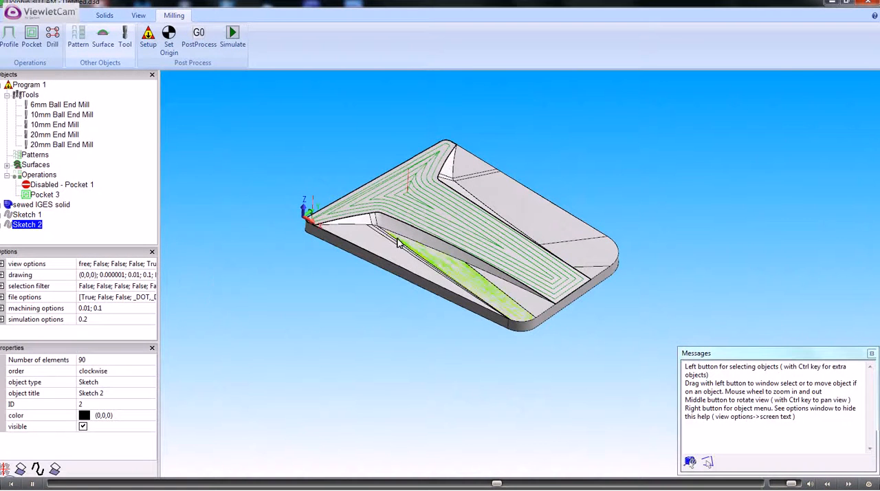
pyautogui.click(255, 162)
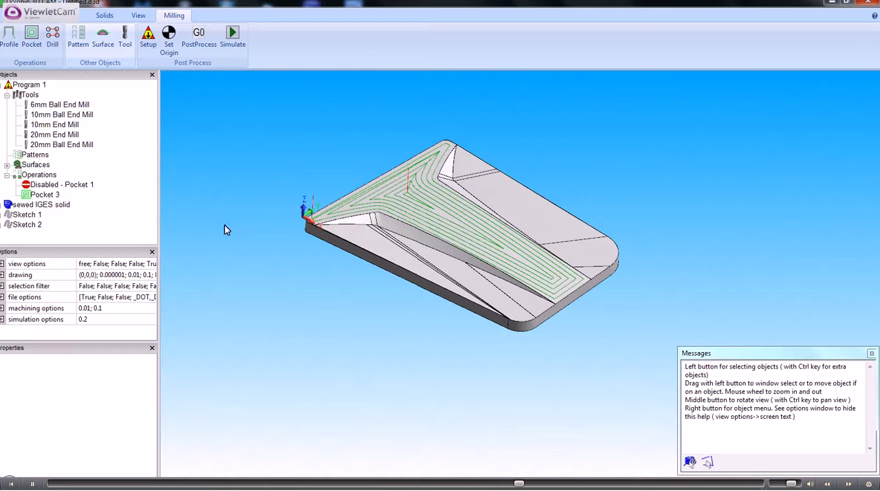
# - Copy the outer boundary sketch, Sketch 1, and paste it as a new sketch
pyautogui.click(29, 216)
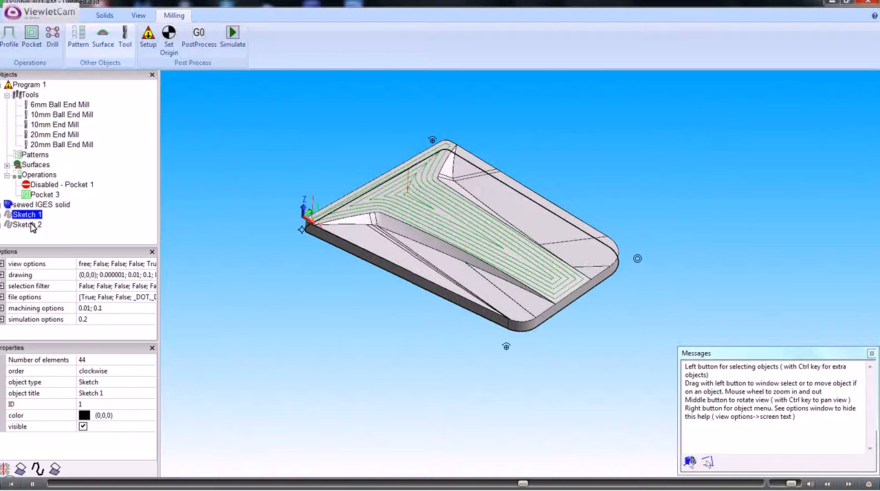
pyautogui.click(28, 225)
pyautogui.click(30, 216)
pyautogui.rightClick(30, 217)
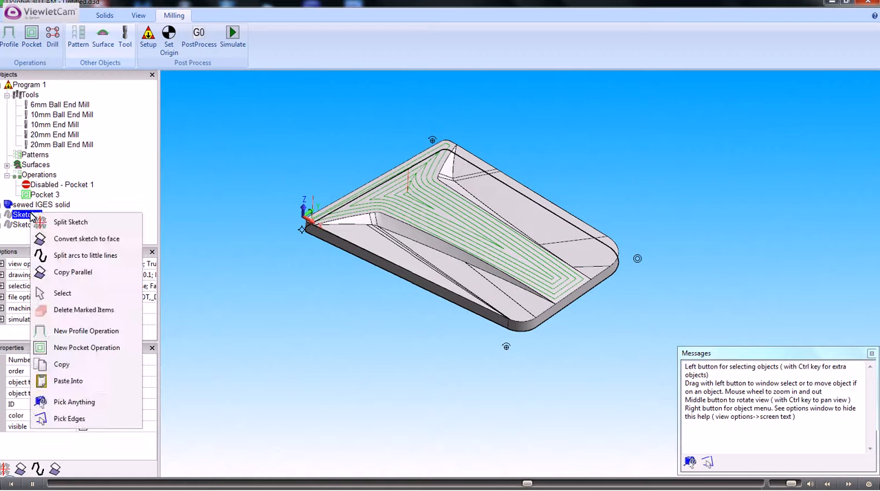
pyautogui.click(71, 366)
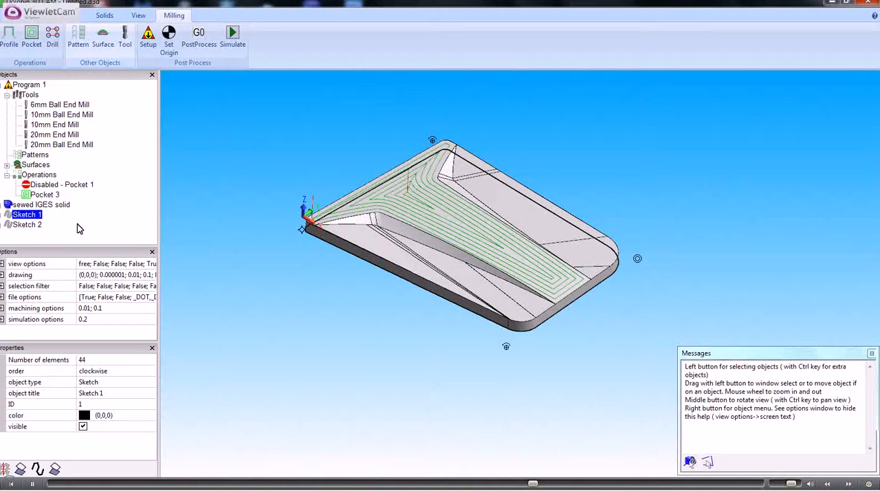
pyautogui.rightClick(78, 229)
pyautogui.click(107, 306)
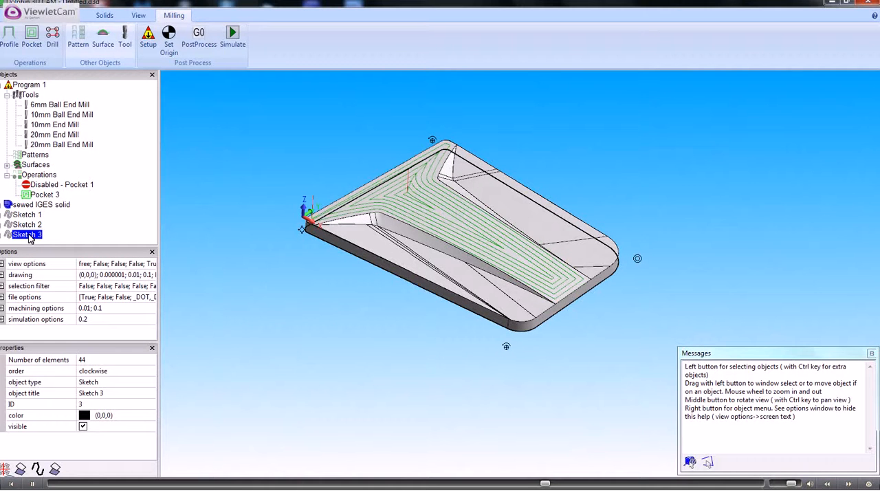
# - Rename the pasted sketch as "copy of outer"
pyautogui.click(90, 393)
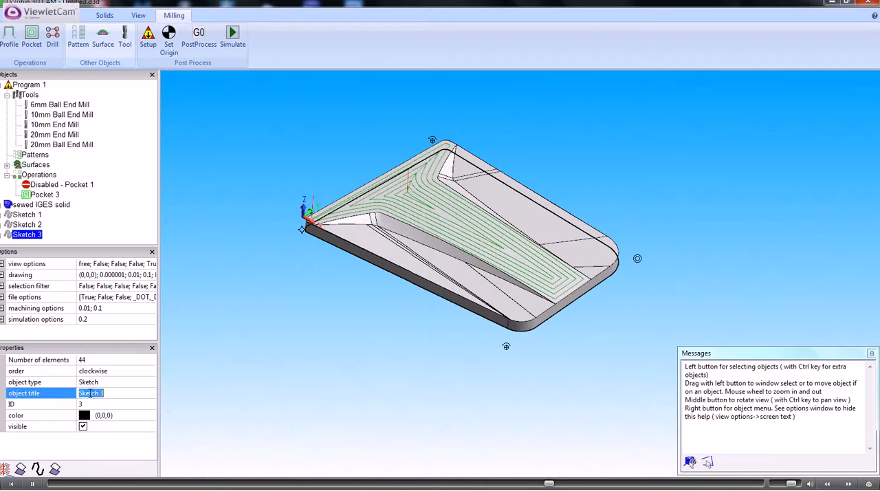
pyautogui.write('copy')
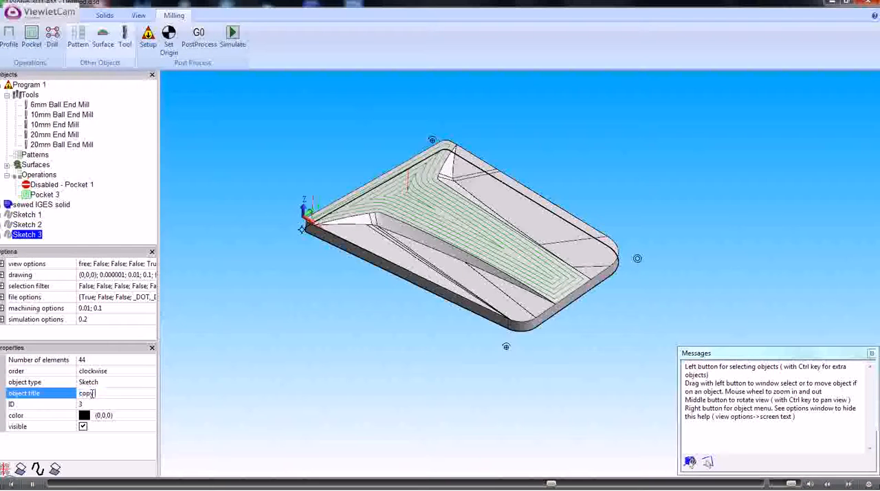
pyautogui.write(' of outer')
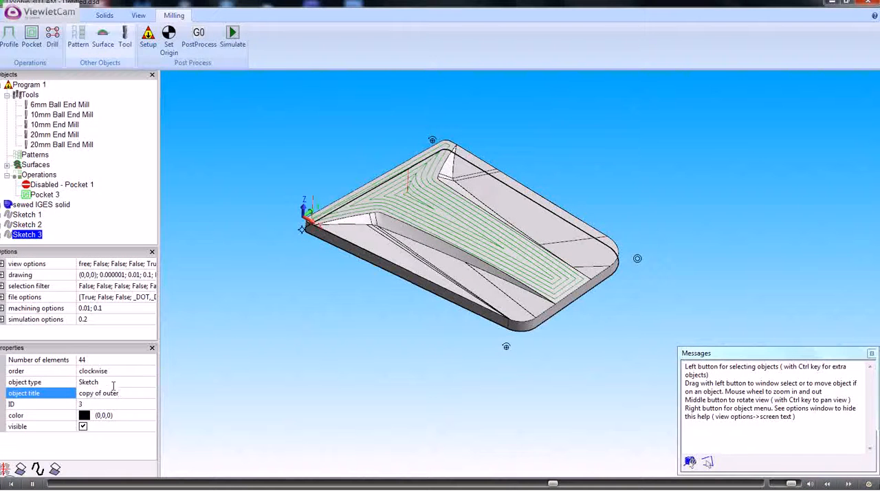
pyautogui.press('Return')
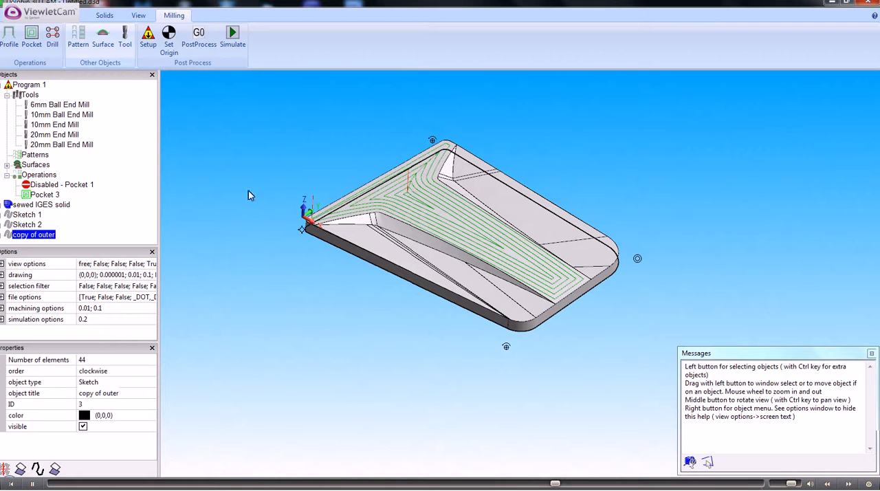
# - Copy the T-shaped face sketch, Sketch 2, and paste it as a new sketch
pyautogui.click(34, 225)
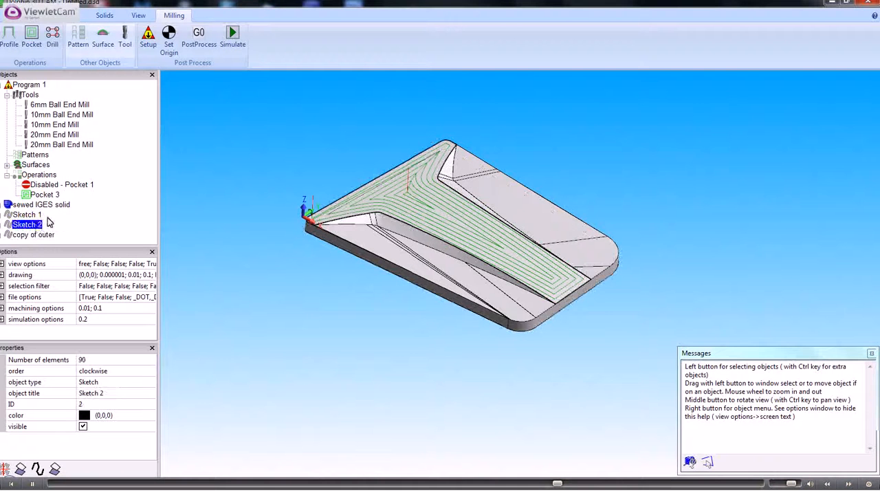
pyautogui.rightClick(37, 226)
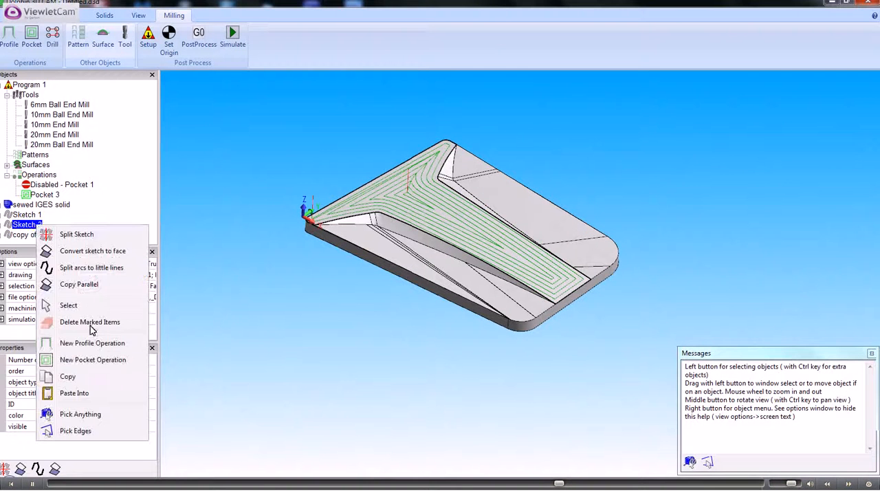
pyautogui.click(77, 376)
pyautogui.rightClick(92, 225)
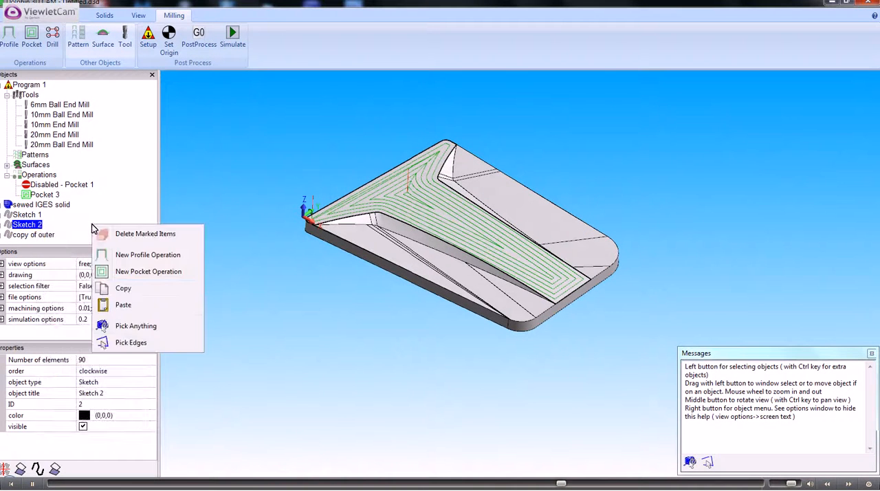
pyautogui.click(123, 305)
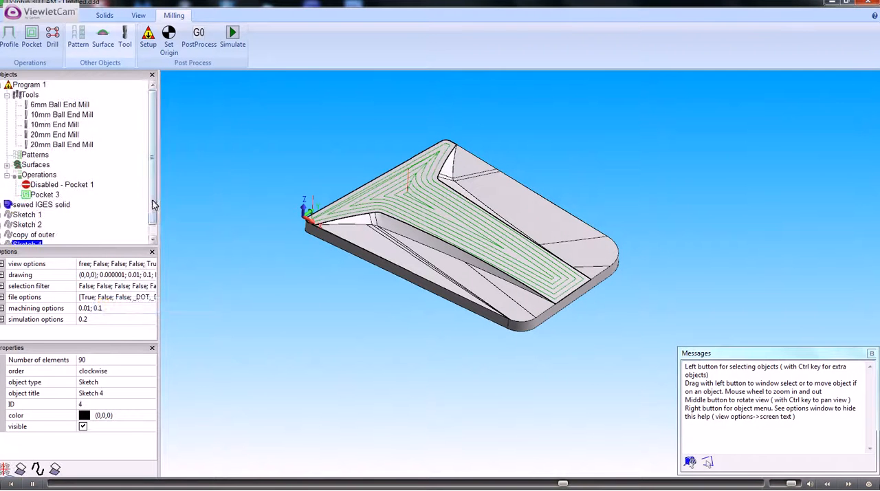
# - Rename the pasted sketch as "copy of tee"
pyautogui.moveTo(153, 198); pyautogui.dragTo(154, 234)
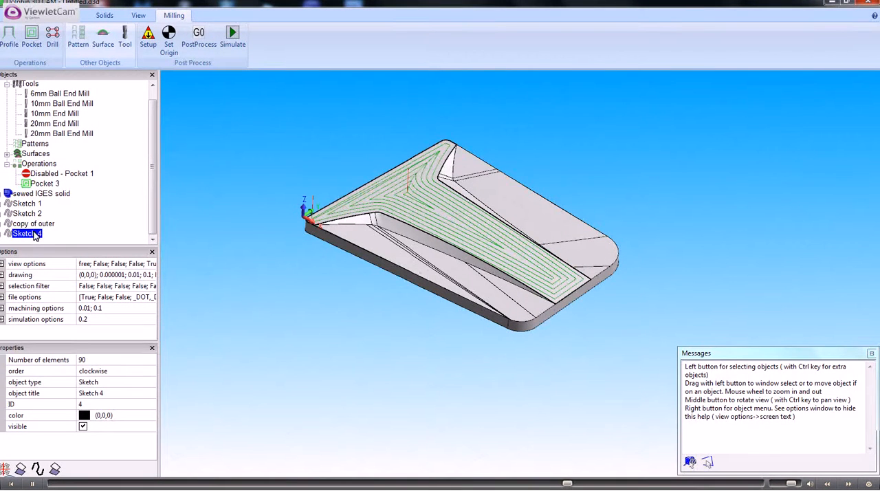
pyautogui.click(103, 393)
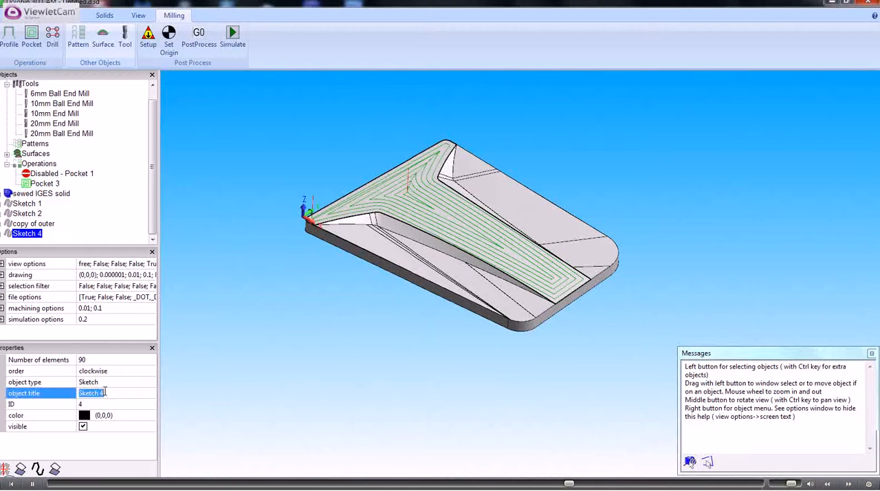
pyautogui.write('copy of o')
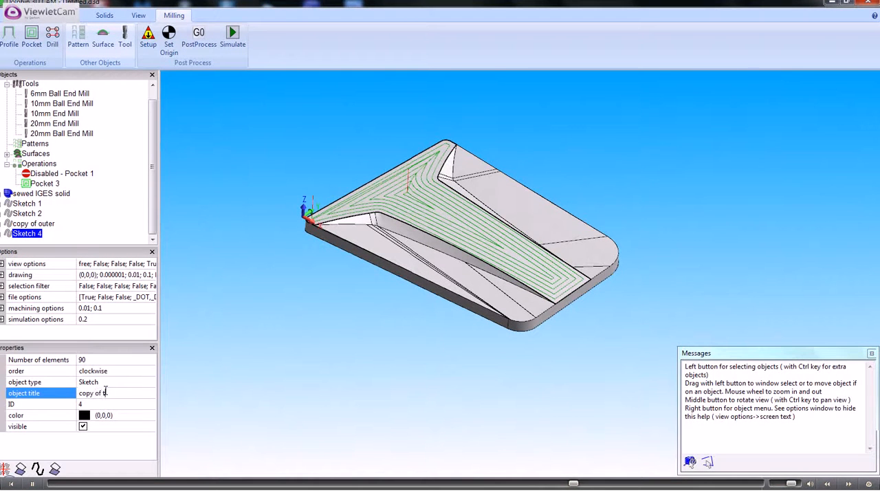
pyautogui.write('ut')
pyautogui.press('Return')
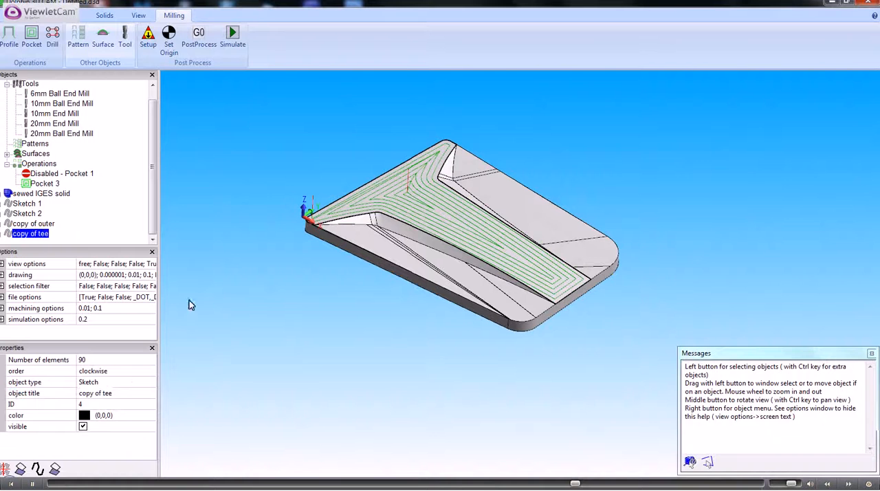
# - Combine the "copy of outer" and "copy of tee" sketches into a single sketch
pyautogui.click(46, 223)
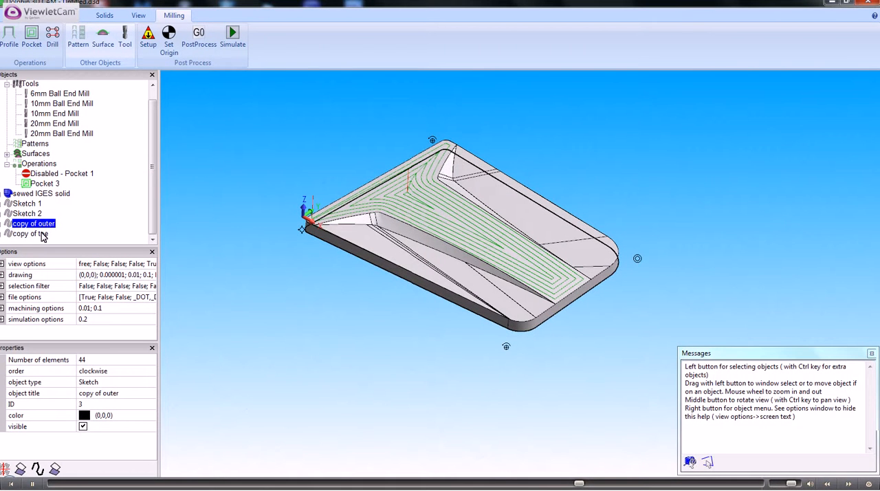
pyautogui.keyDown('ctrl'); pyautogui.click(31, 233); pyautogui.keyUp('ctrl')
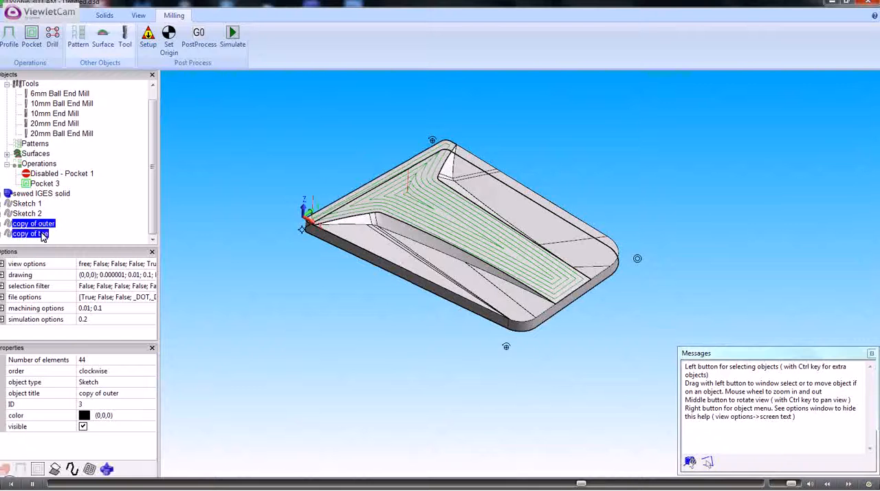
pyautogui.rightClick(41, 234)
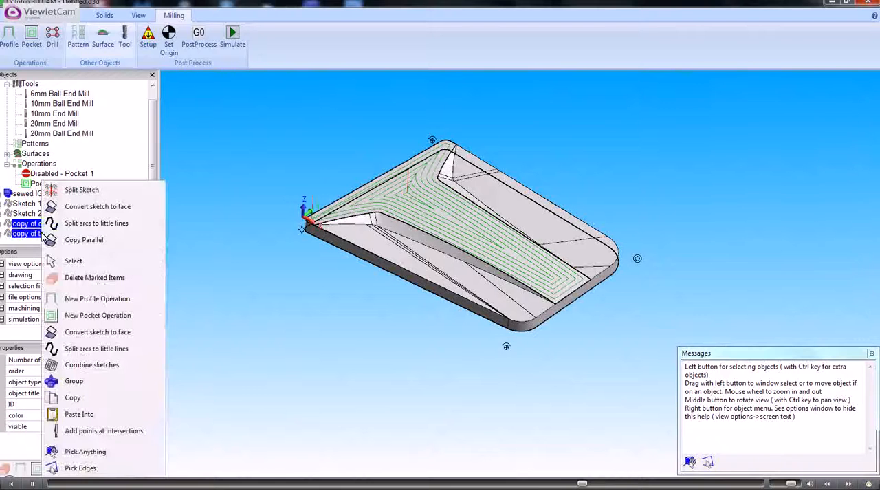
pyautogui.click(96, 365)
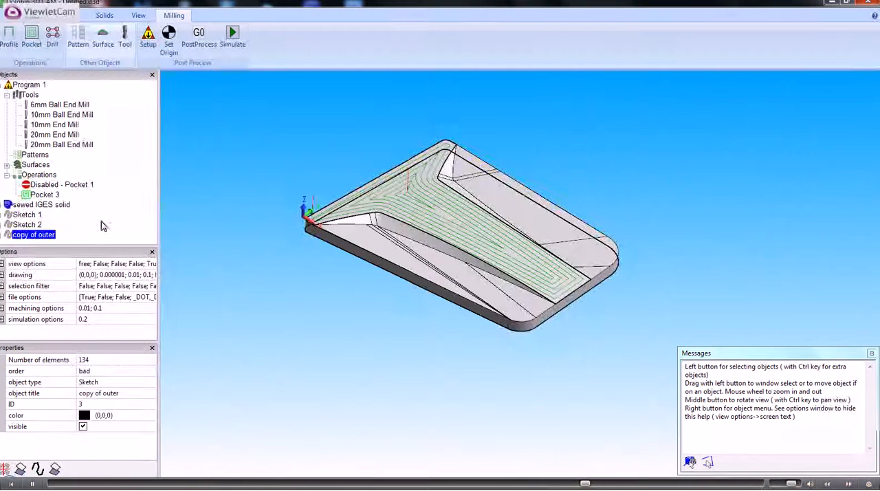
# - Start a new pocket operation on the combined "copy of outer" sketch, keeping the step over at 10 and zig zag off
pyautogui.rightClick(42, 236)
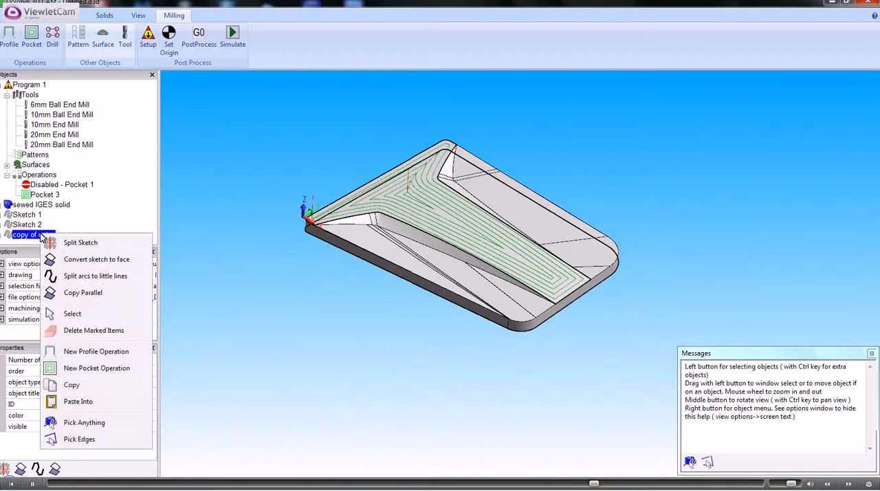
pyautogui.click(100, 369)
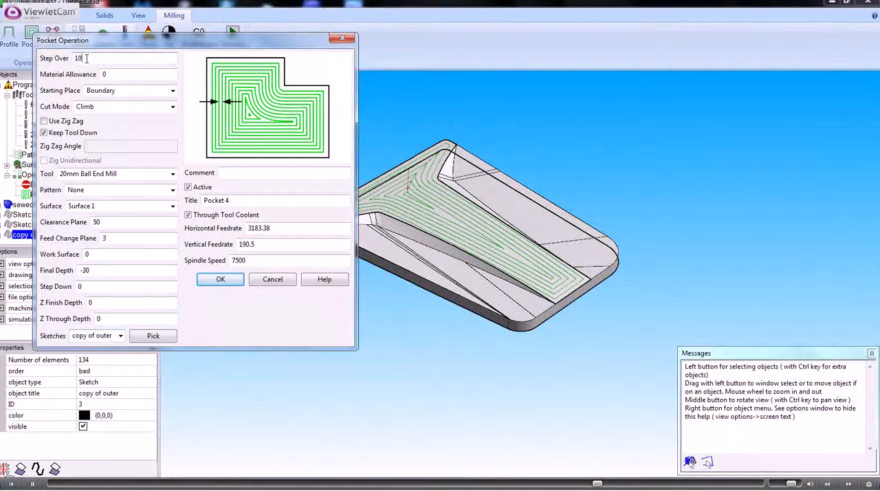
pyautogui.moveTo(86, 58); pyautogui.dragTo(69, 69)
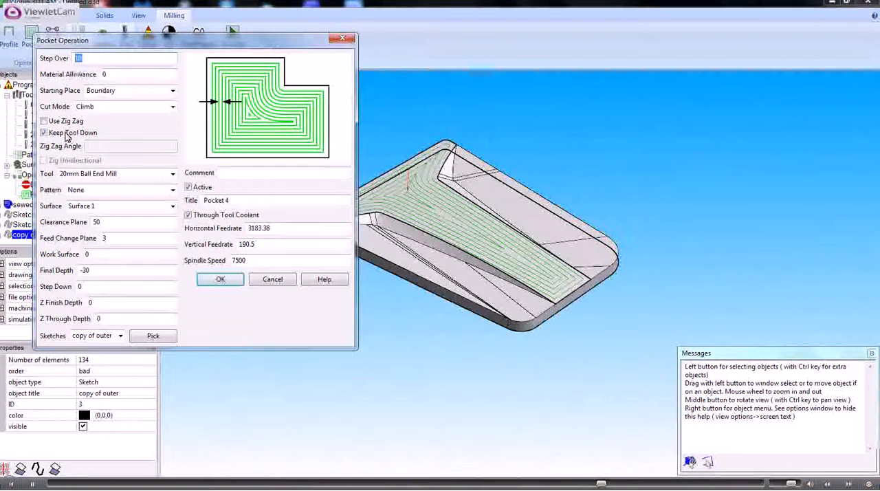
pyautogui.click(43, 121)
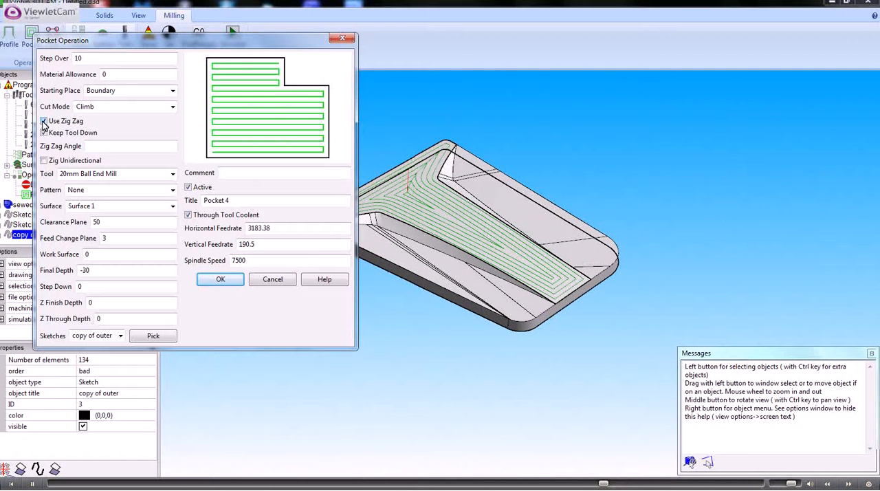
pyautogui.click(43, 121)
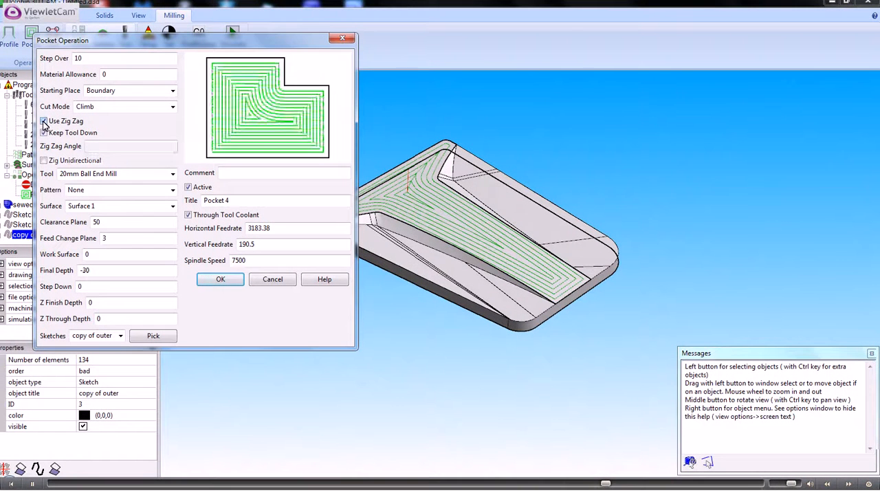
# - Assign the 20mm End Mill to the pocket, keep the clearance plane at 50, and generate the toolpath
pyautogui.click(172, 173)
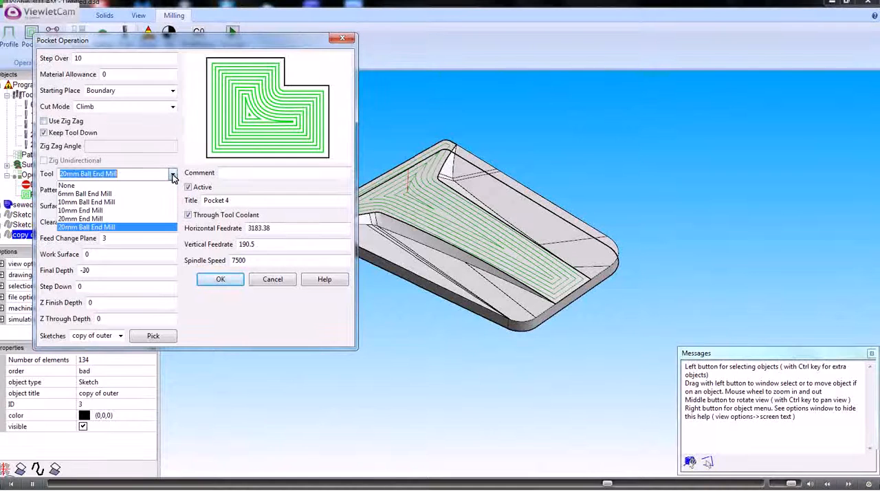
pyautogui.click(95, 218)
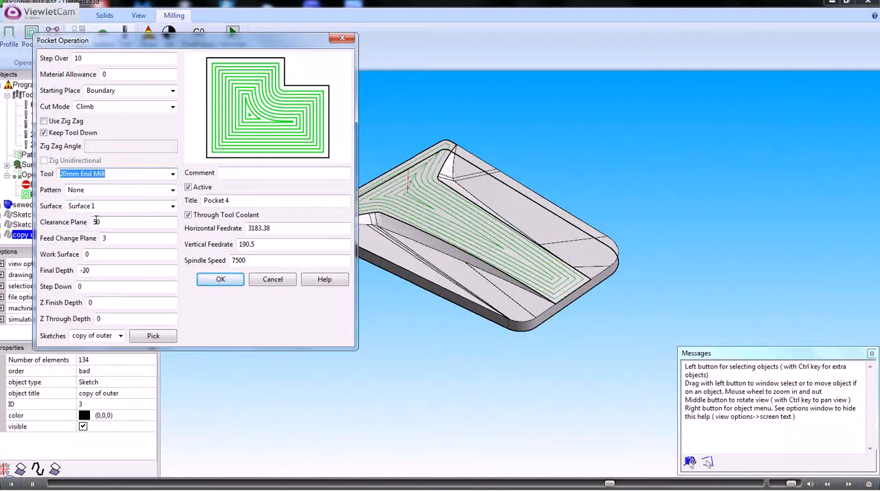
pyautogui.click(96, 221)
pyautogui.write('50')
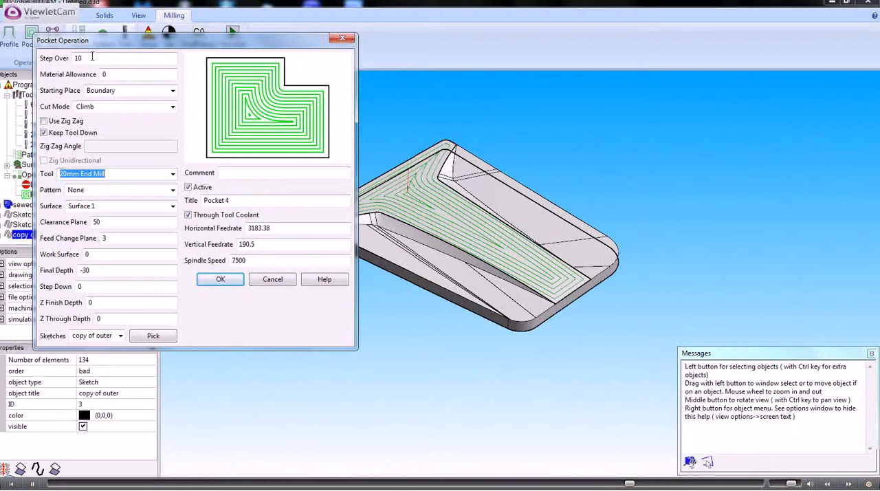
pyautogui.click(223, 282)
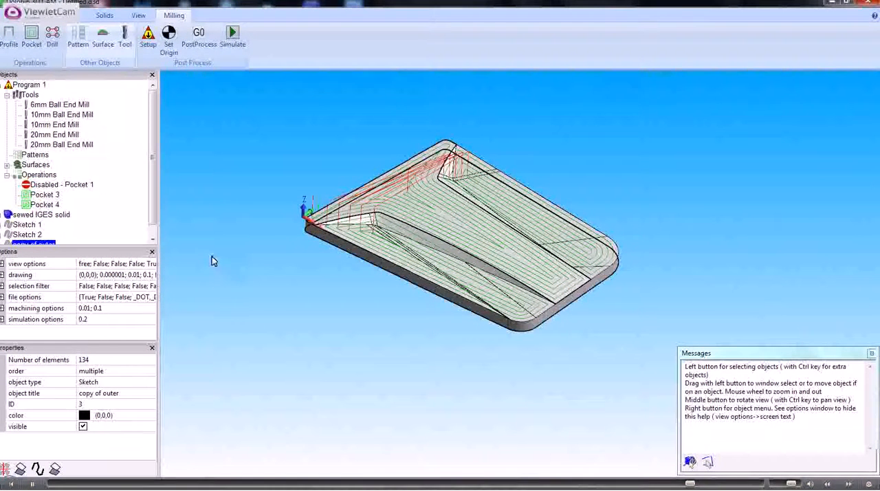
# - Hide and deactivate Pocket 3, and examine the Pocket 4 toolpath in the plate's two side recesses
pyautogui.click(55, 195)
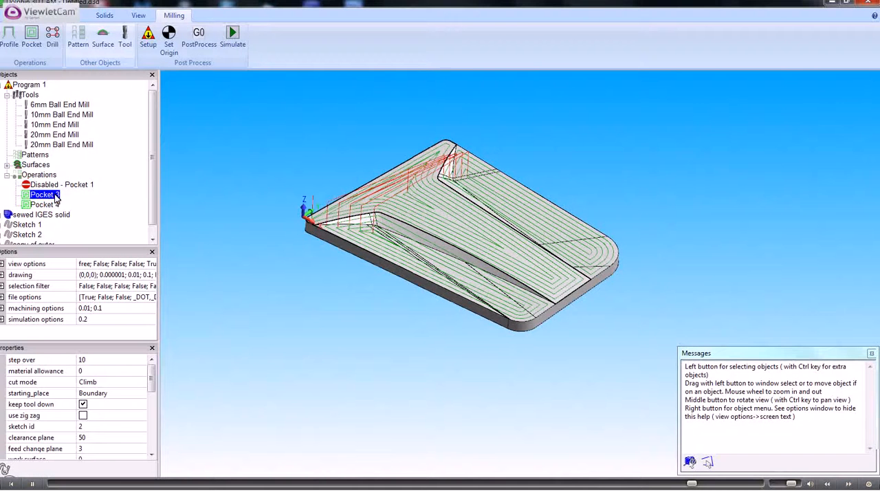
pyautogui.moveTo(153, 377); pyautogui.dragTo(160, 435)
pyautogui.scroll(-3, 160, 434)
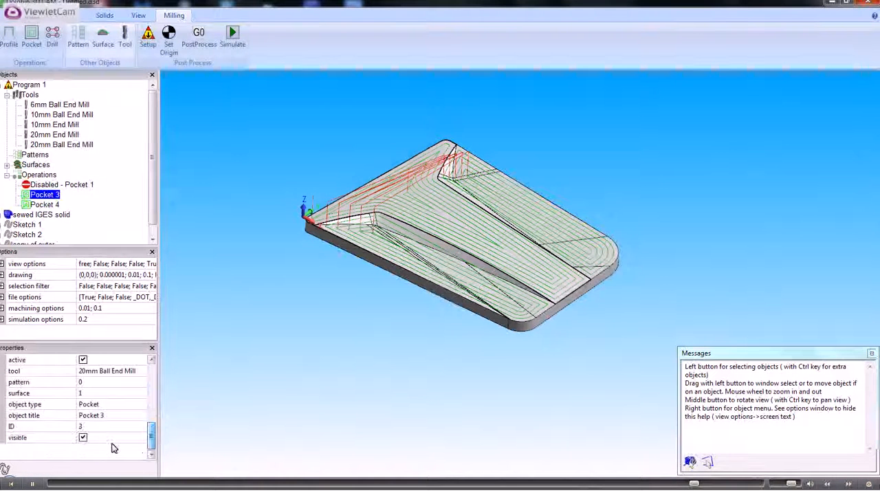
pyautogui.click(82, 437)
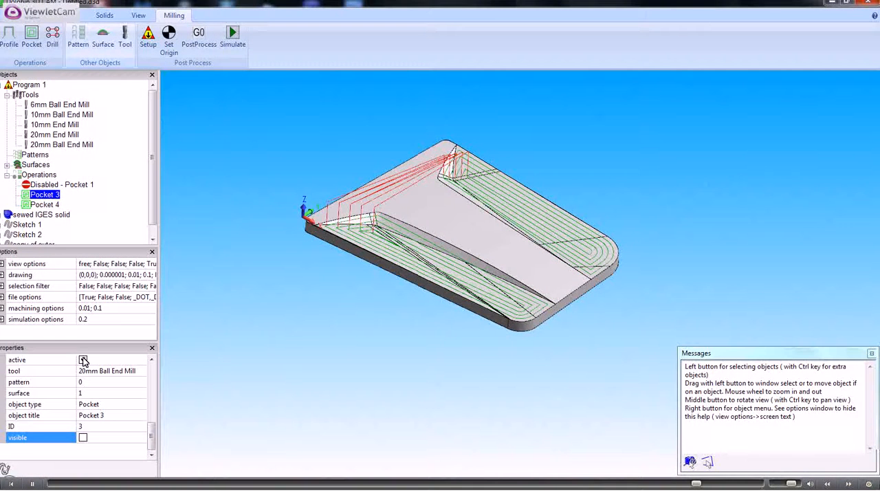
pyautogui.click(83, 360)
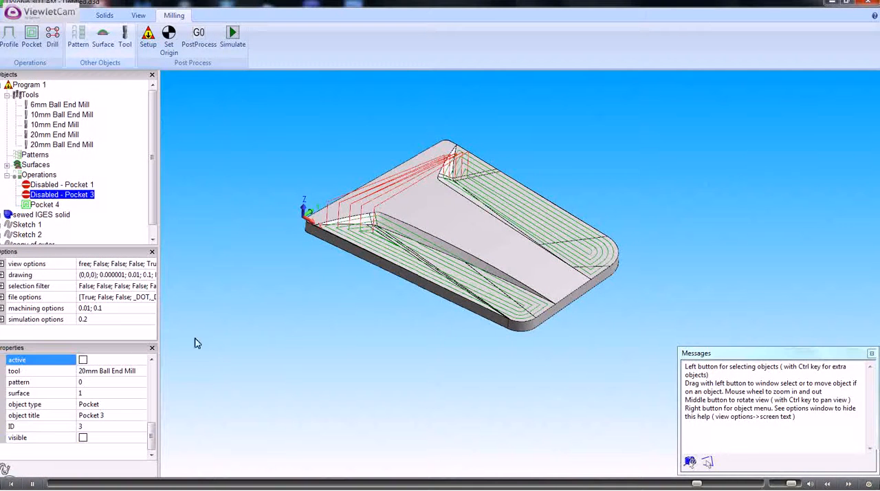
pyautogui.click(58, 205)
pyautogui.moveTo(414, 254); pyautogui.dragTo(416, 284, button='middle')
pyautogui.scroll(2, 416, 282)
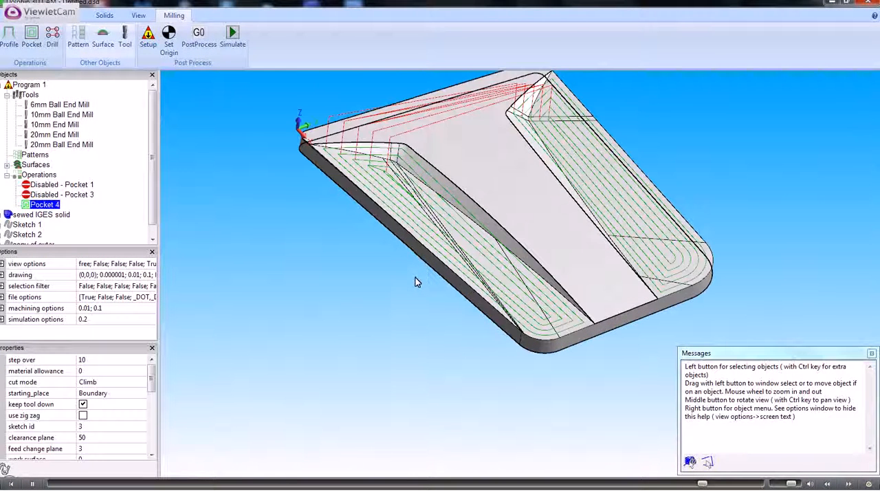
pyautogui.scroll(1, 370, 278)
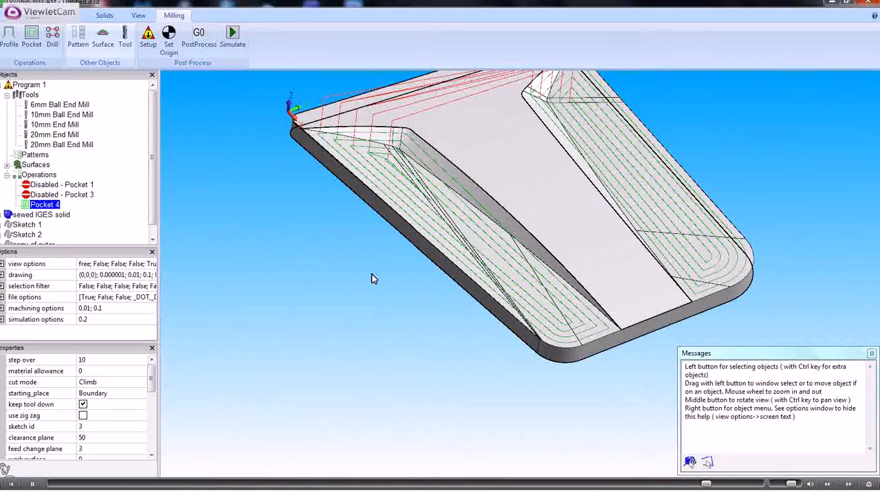
pyautogui.moveTo(371, 278)
pyautogui.mouseDown(button='middle')
pyautogui.moveTo(381, 252)
pyautogui.moveTo(376, 262)
pyautogui.mouseUp(button='middle')
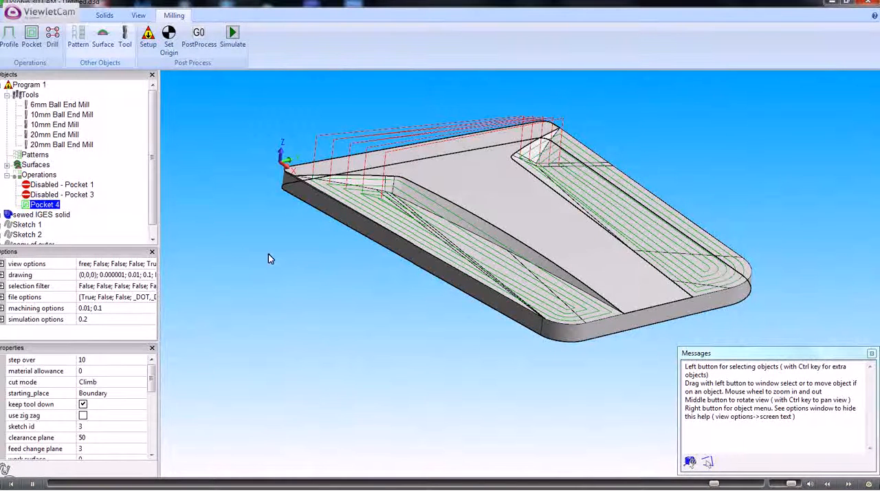
# - Start a new profile operation on the outer boundary sketch, Sketch 1, with a roll radius of 15
pyautogui.scroll(-1, 152, 211)
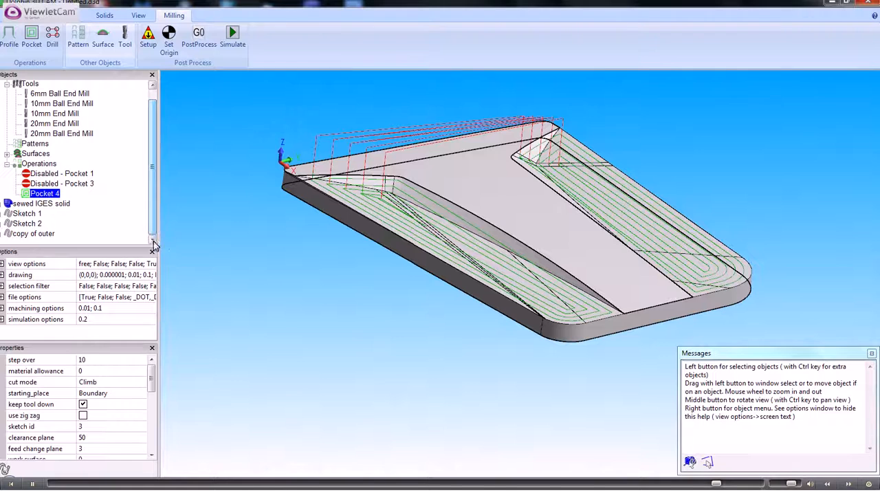
pyautogui.click(30, 216)
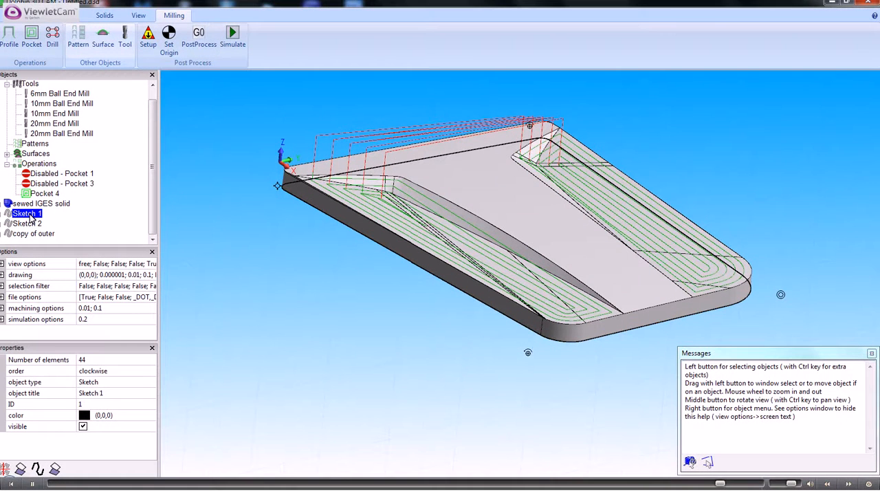
pyautogui.rightClick(31, 216)
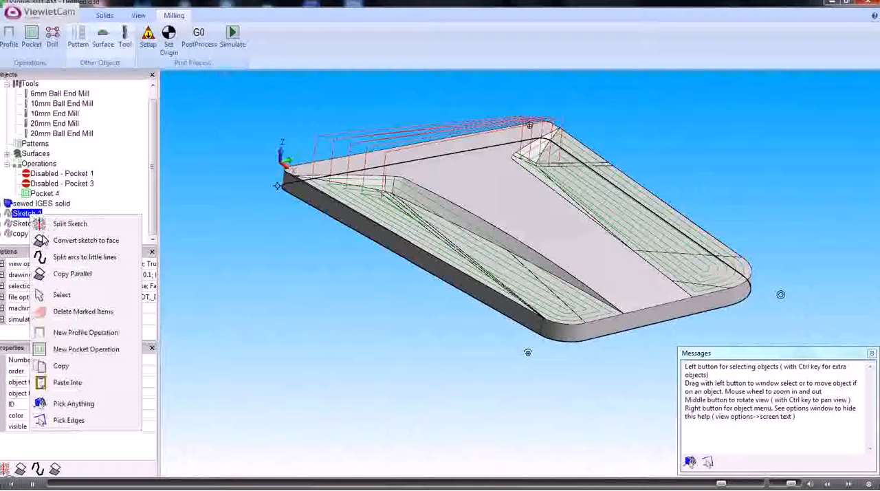
pyautogui.click(88, 333)
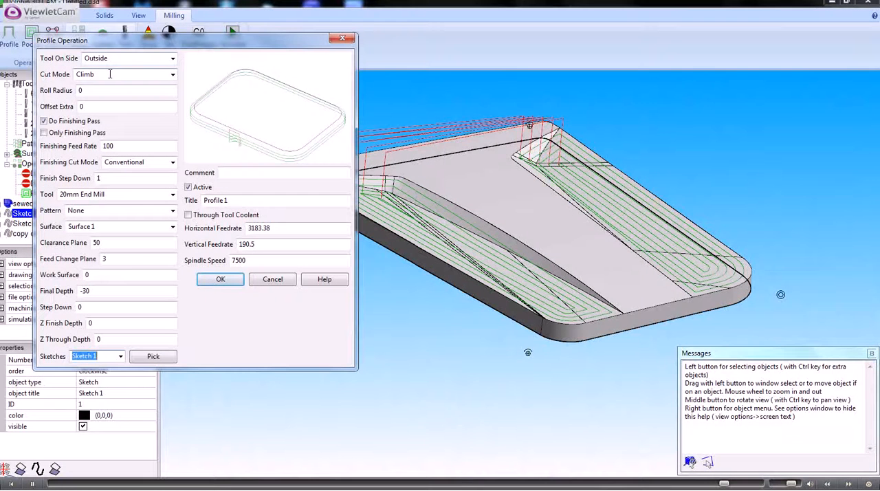
pyautogui.click(89, 90)
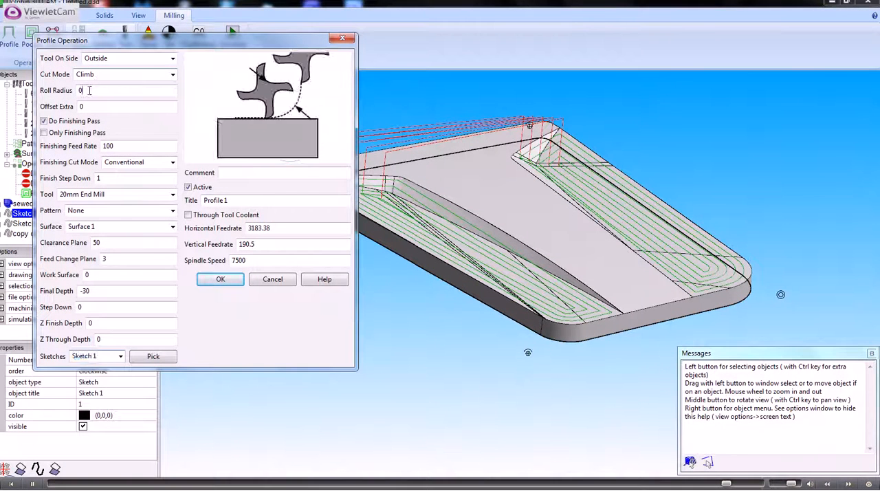
pyautogui.doubleClick(89, 90)
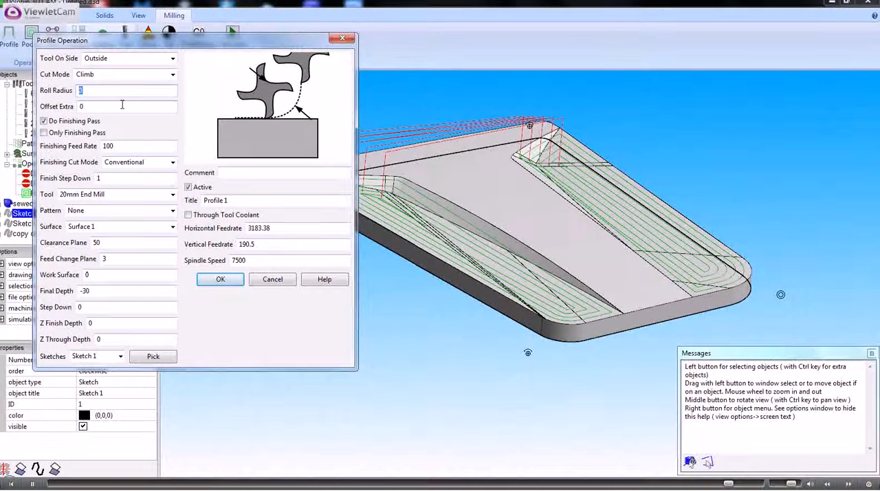
pyautogui.write('15')
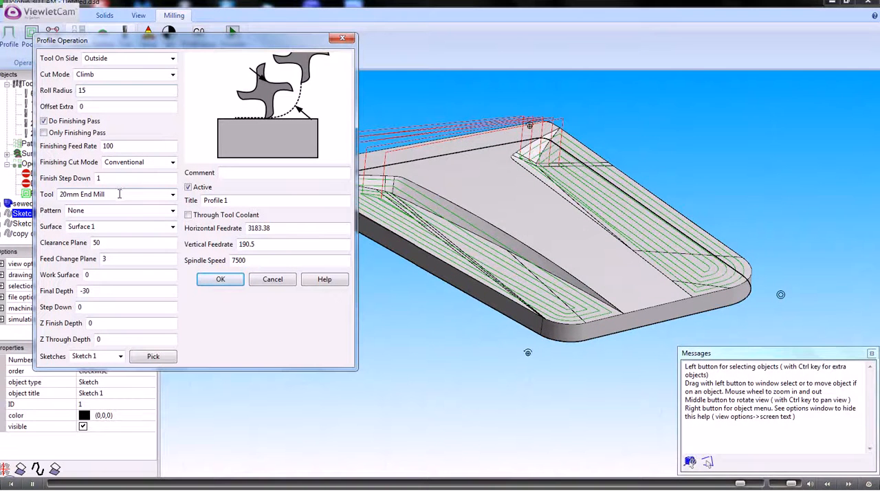
# - Set the profile operation's surface to None and generate its toolpath around the plate's outer edge
pyautogui.click(172, 228)
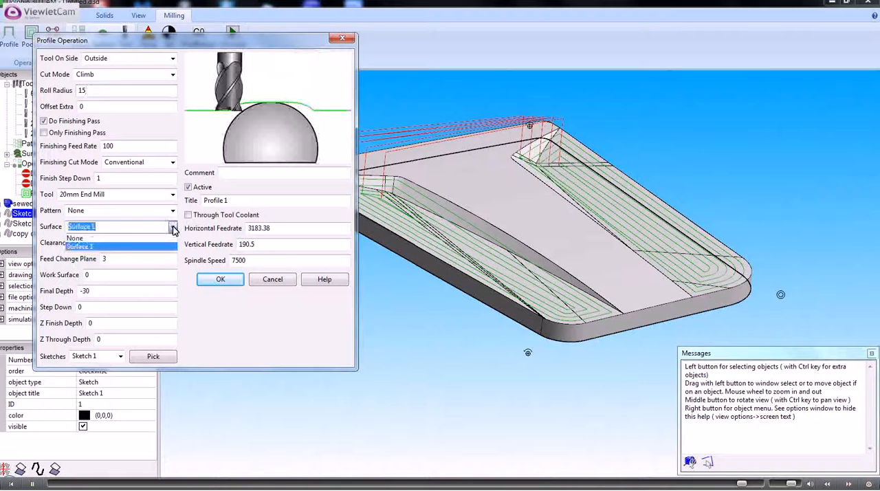
pyautogui.click(80, 238)
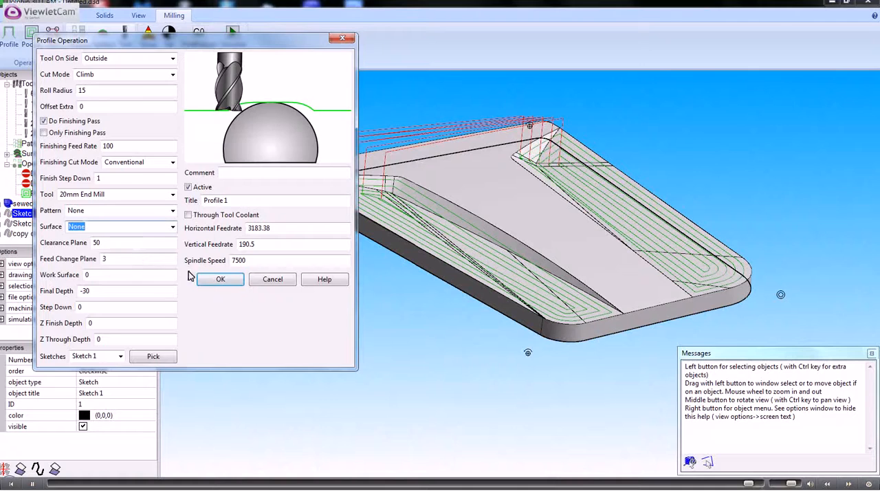
pyautogui.click(220, 280)
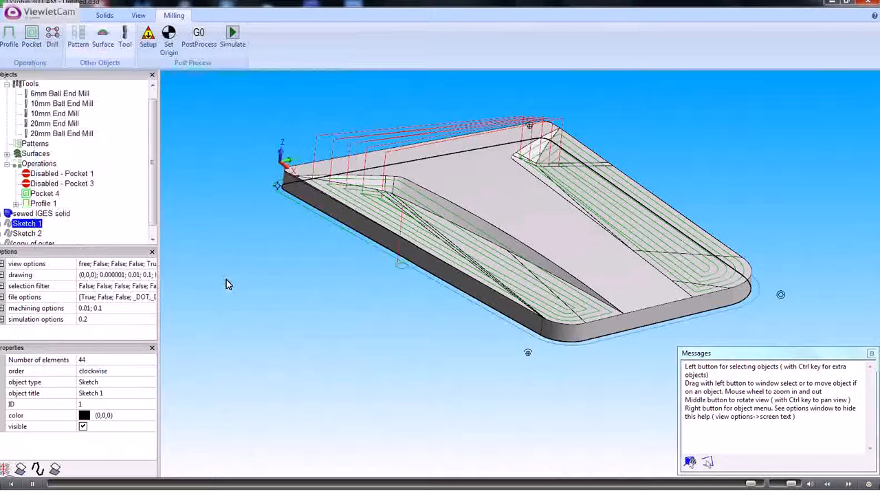
pyautogui.moveTo(272, 272); pyautogui.dragTo(308, 272, button='middle')
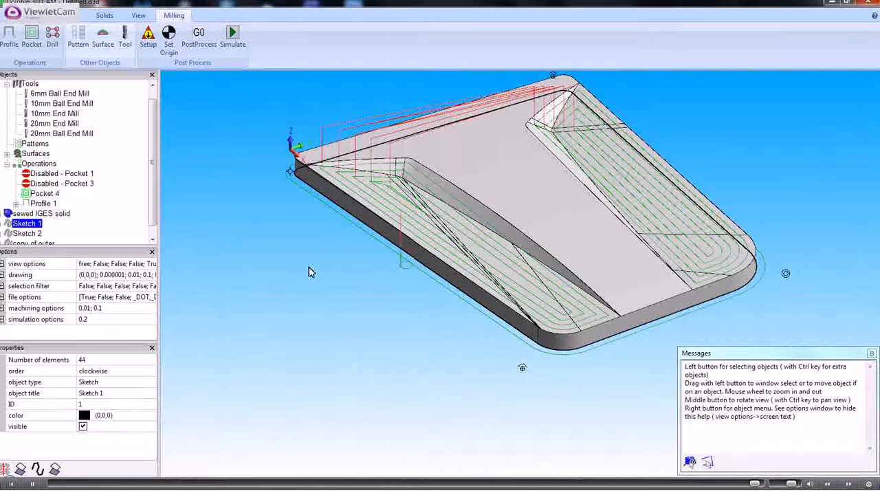